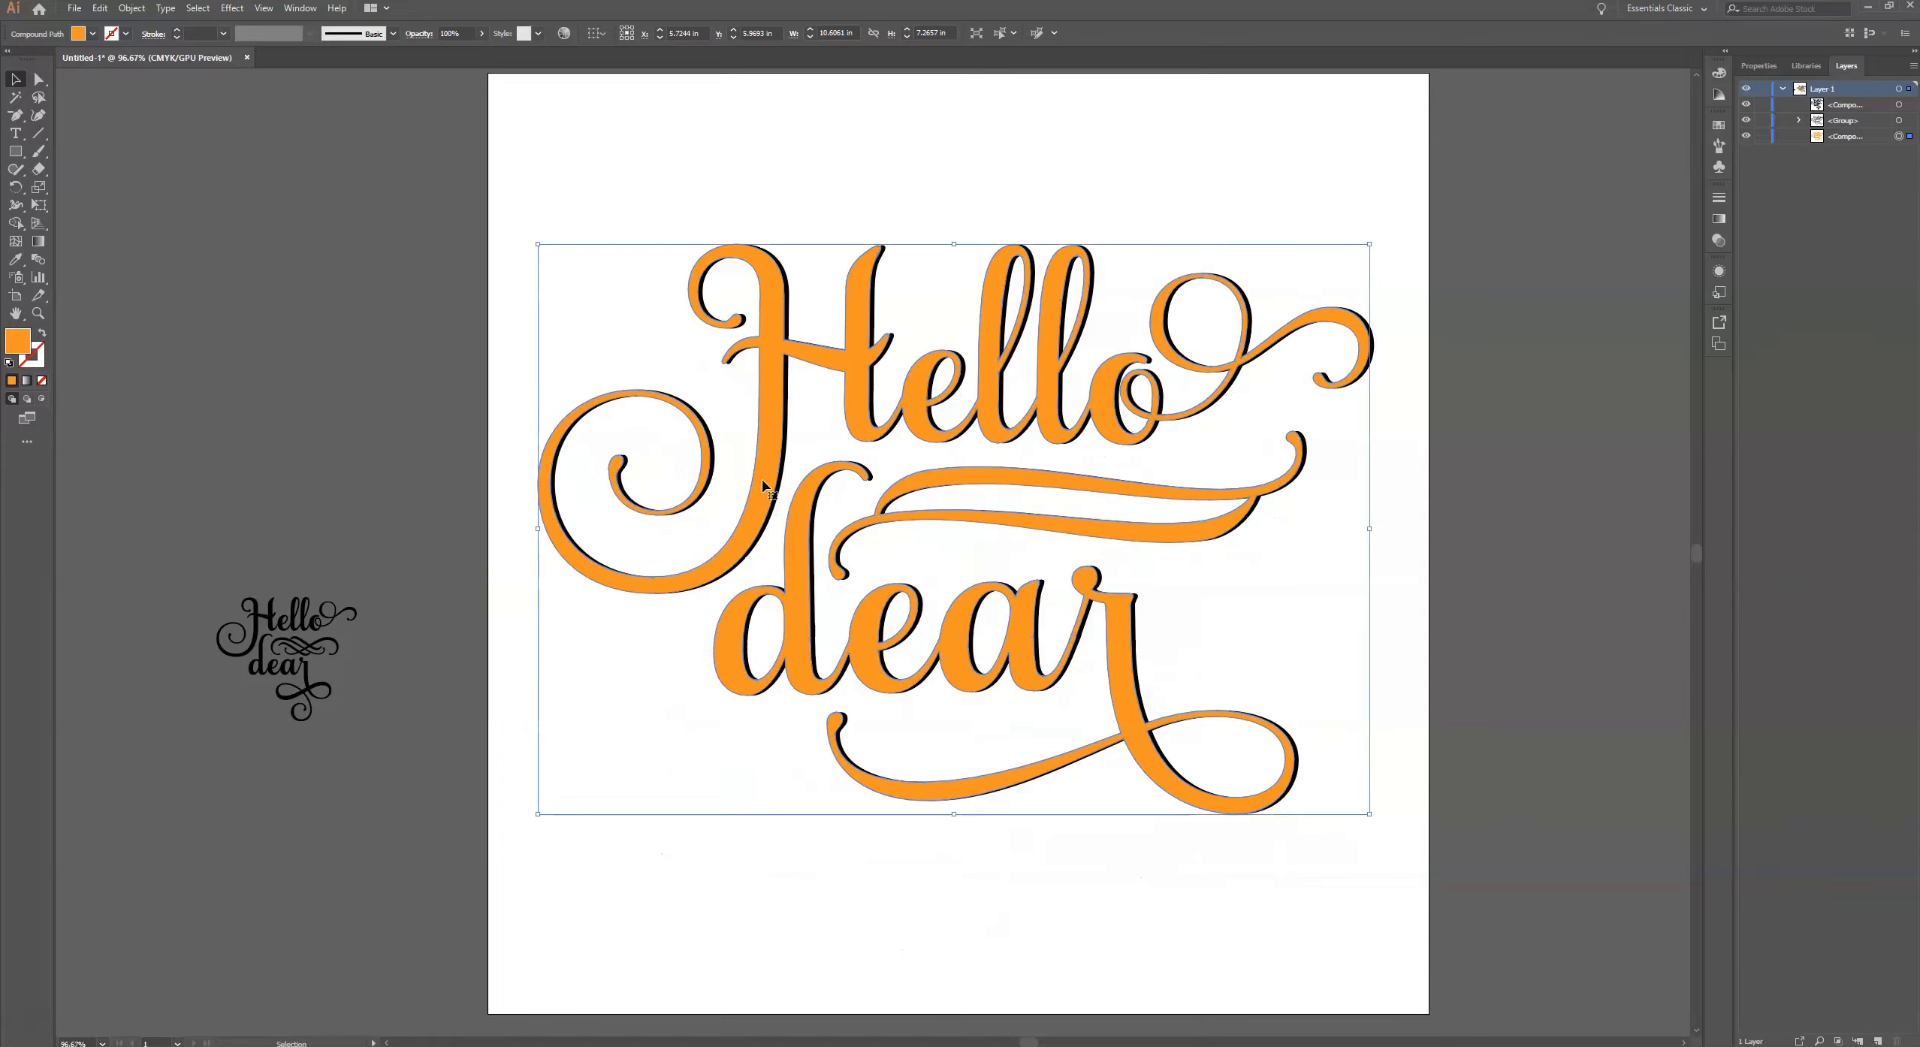
- Shrink the orange lettering and park it beside the artboard, then enlarge the small black "Hello dear" design to about 9.4 in wide on the artboard
left_click_drag(529, 187, 385, 388)
left_click_drag(259, 642, 698, 278)
left_click_drag(795, 358, 1398, 931)
left_click_drag(1135, 635, 1079, 604)
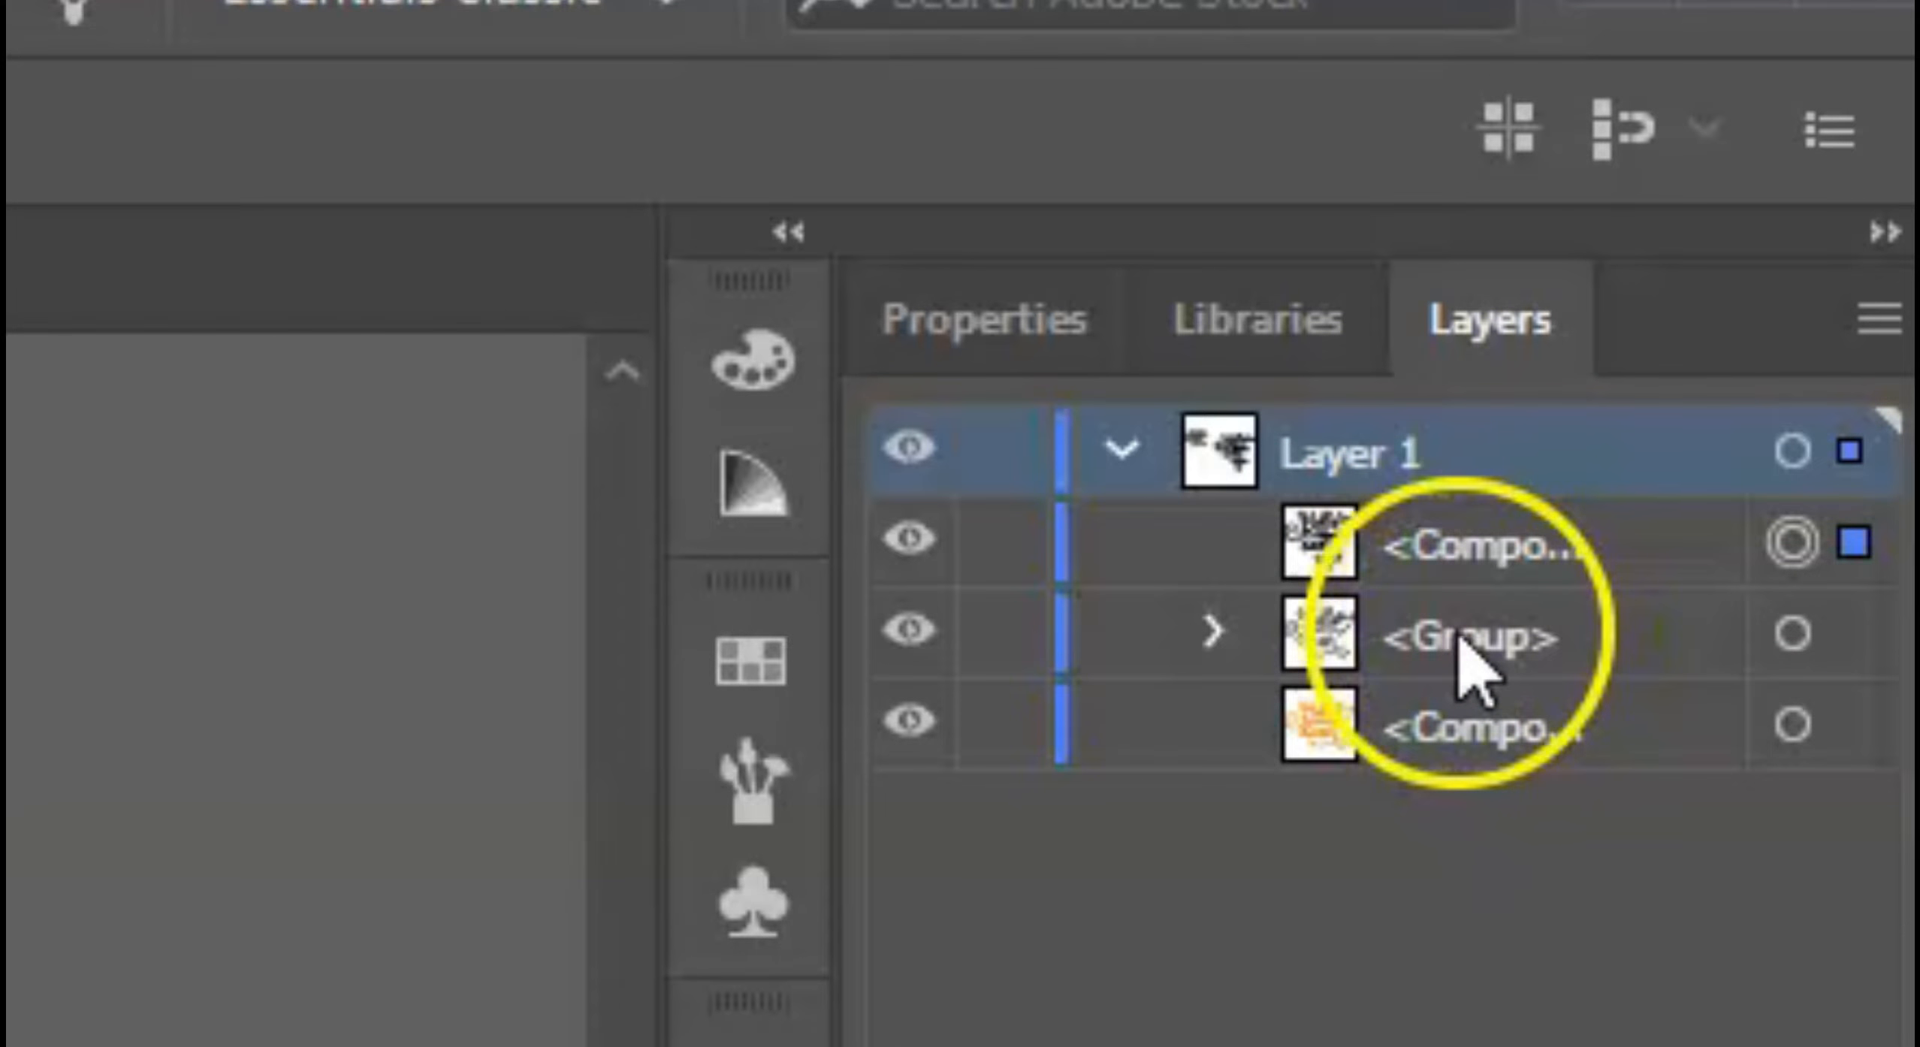
left_click(1374, 300)
left_click(1050, 351)
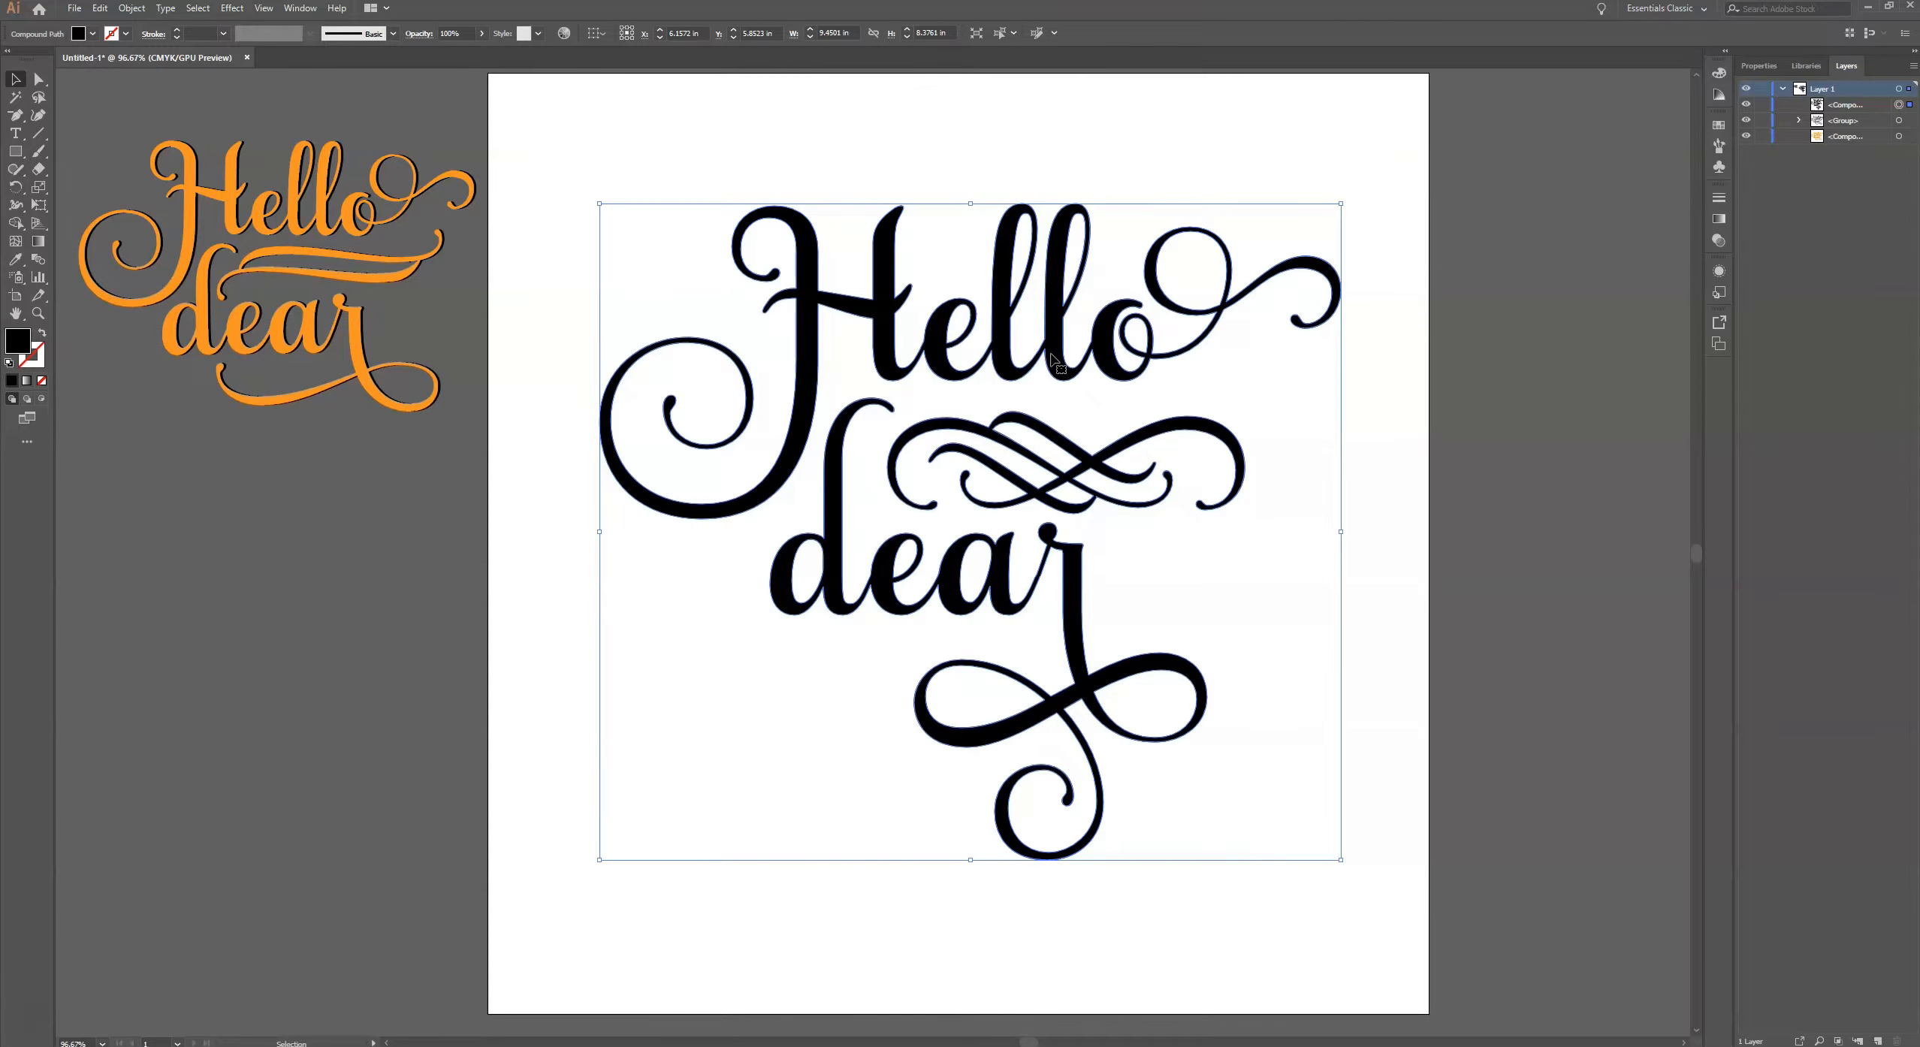
left_click(1393, 259)
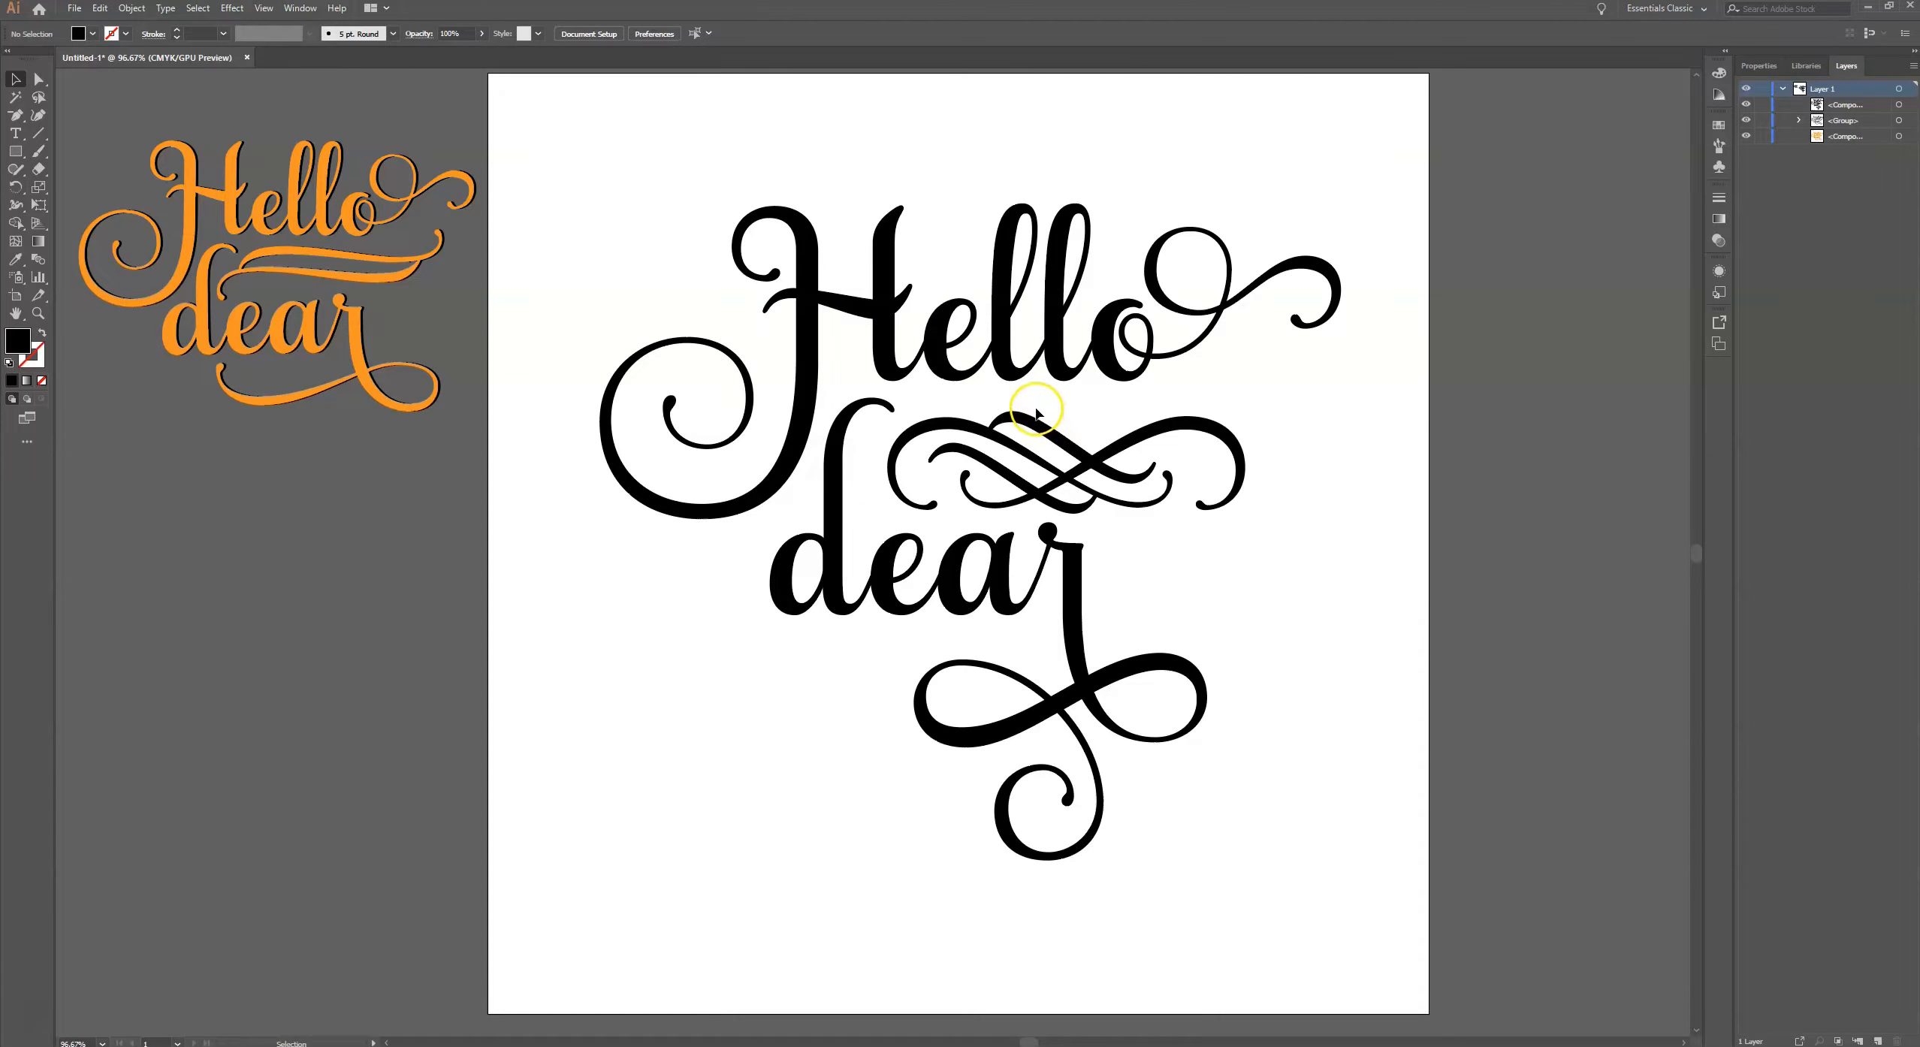
- Paste a copy of the black lettering directly in front and nudge it left to X 6.088 in
left_click(1010, 345)
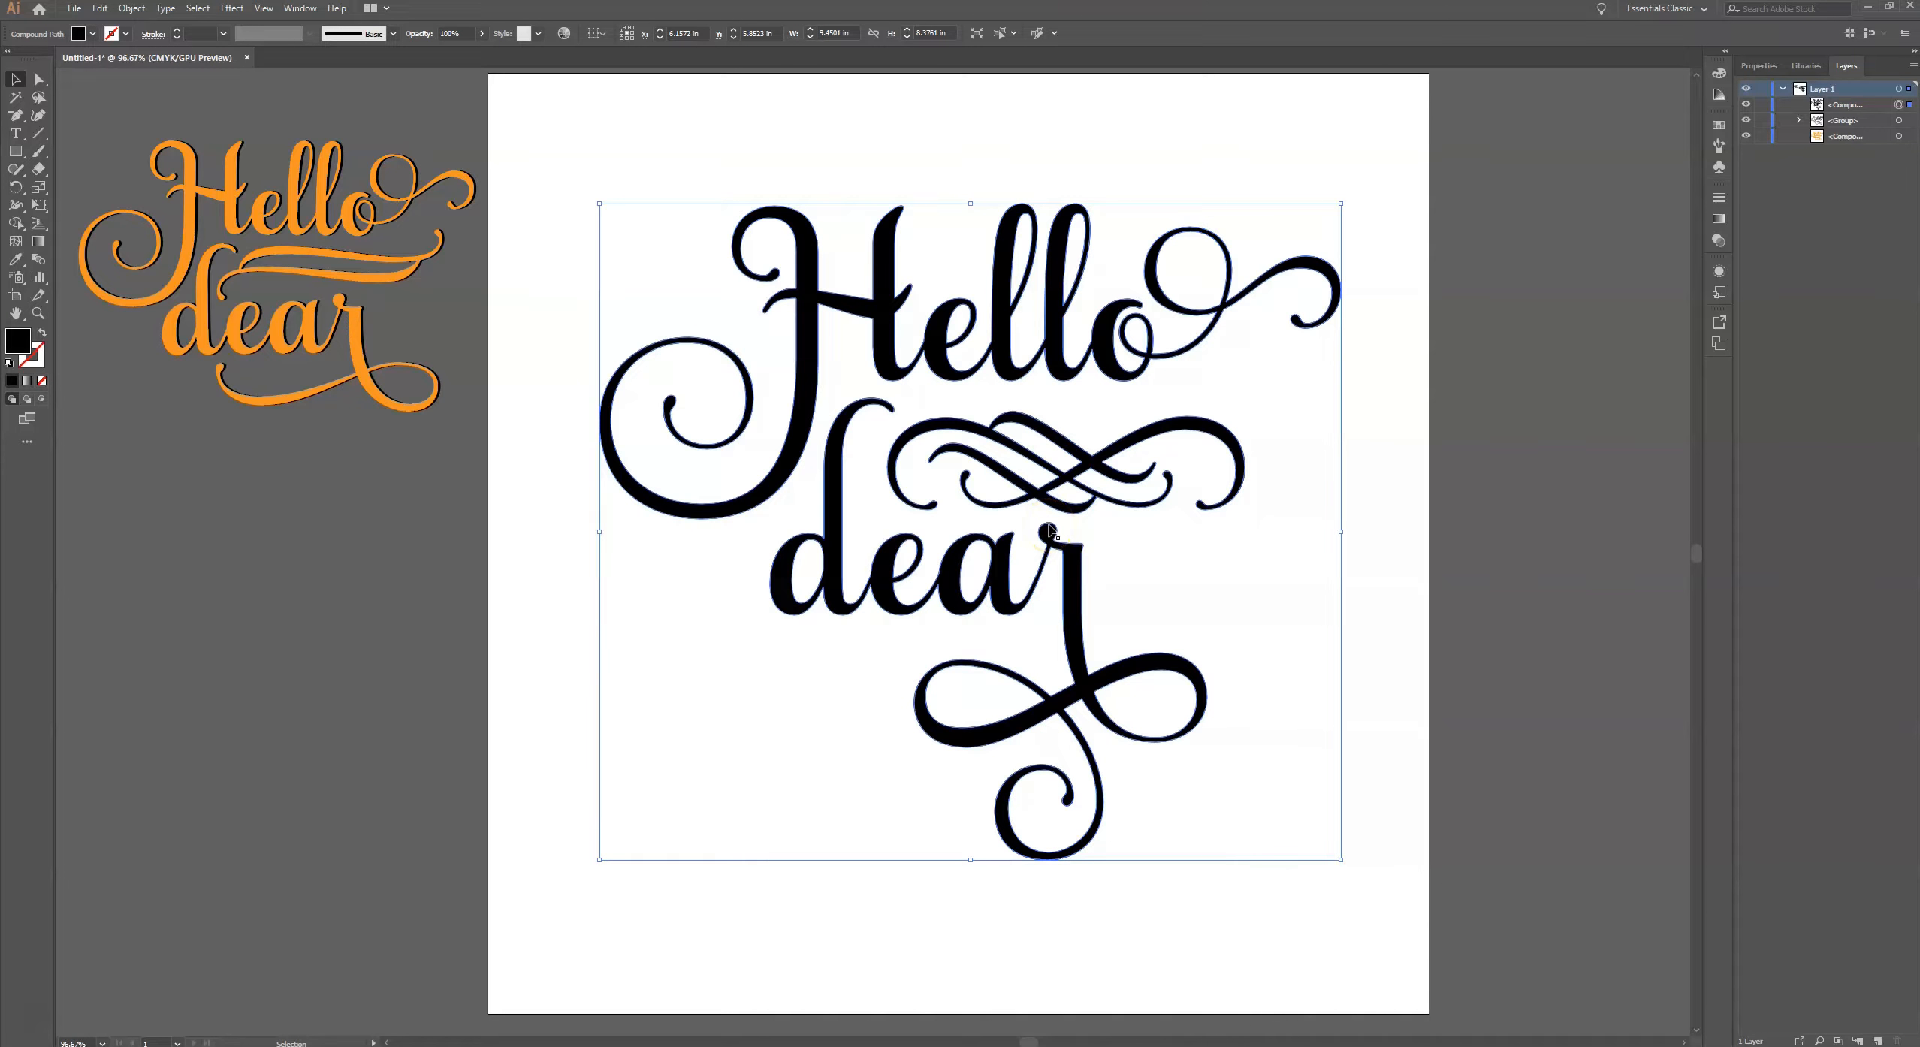
key("a")
key("v")
key("ctrl+c")
key("ctrl+f")
left_click(1091, 389)
left_click(1102, 368)
key("Left")
key("Left")
key("Left")
key("Left")
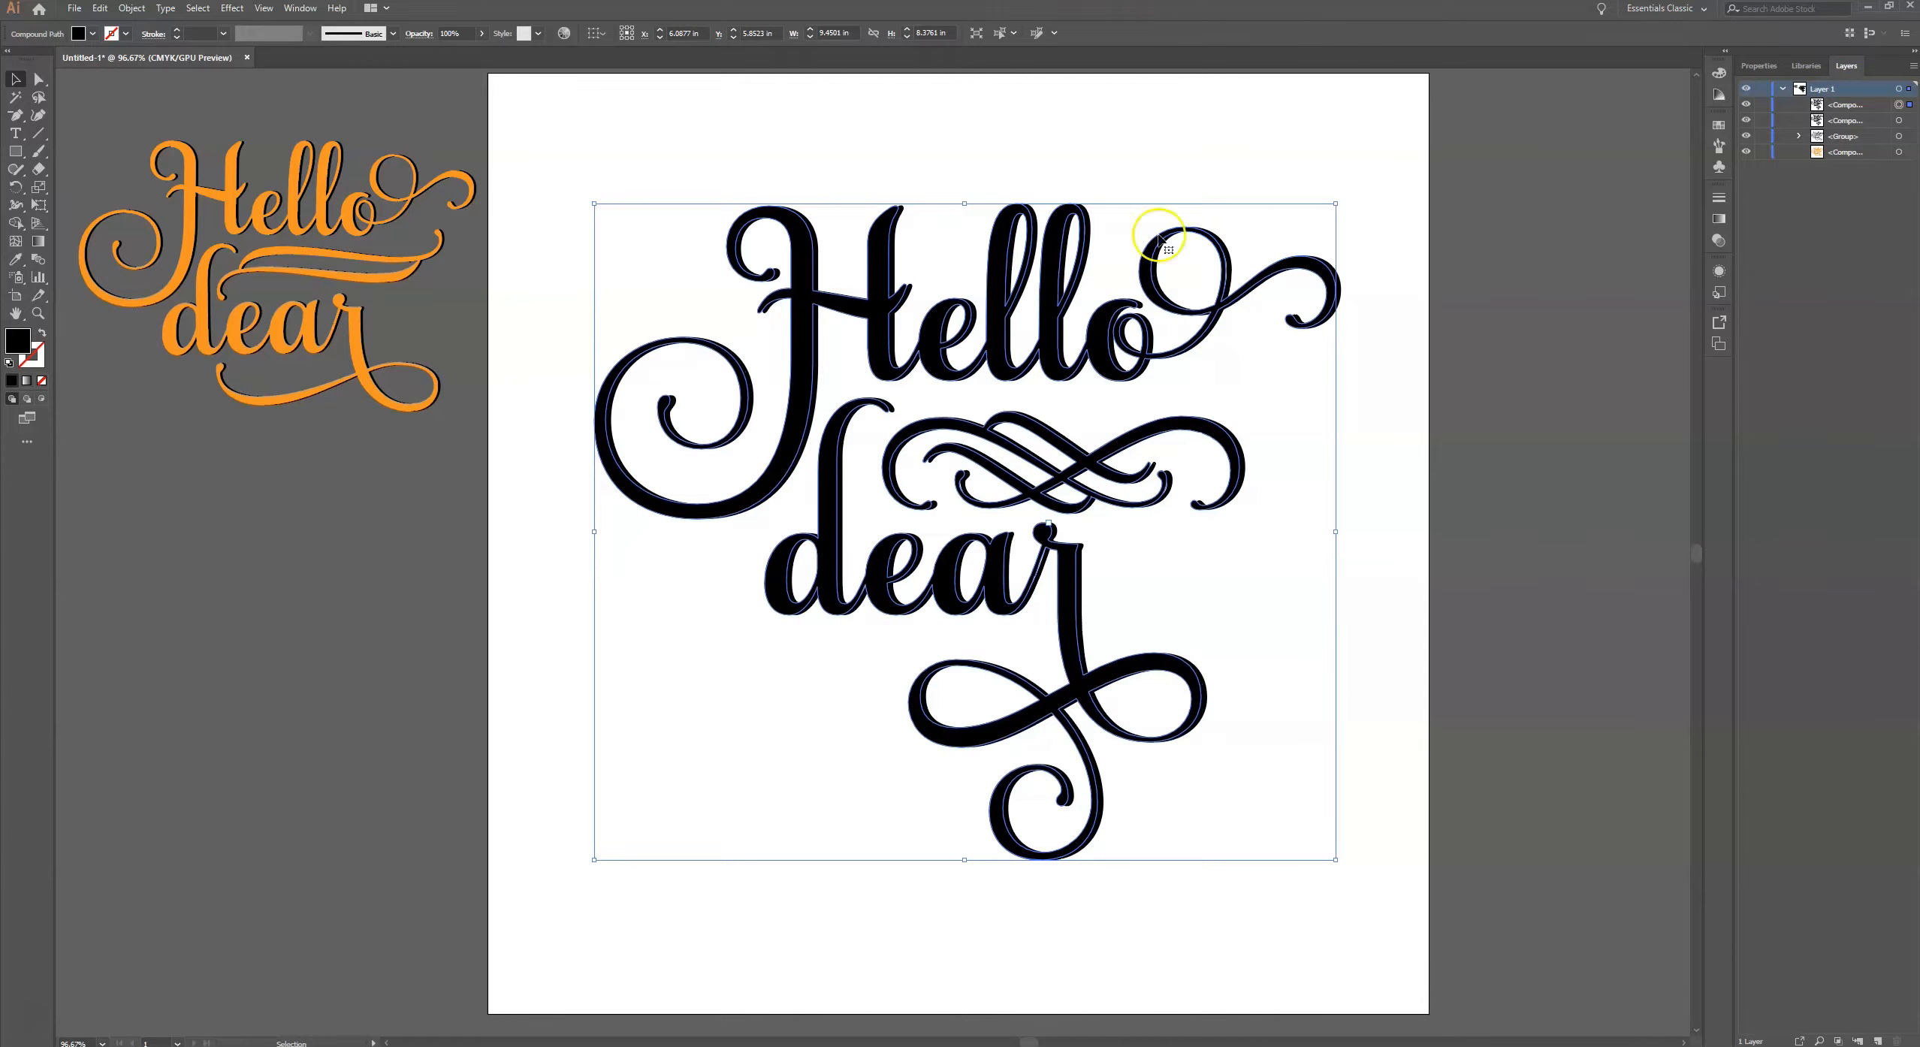
- Fill the front copy of the lettering with a light blue swatch
left_click(1754, 68)
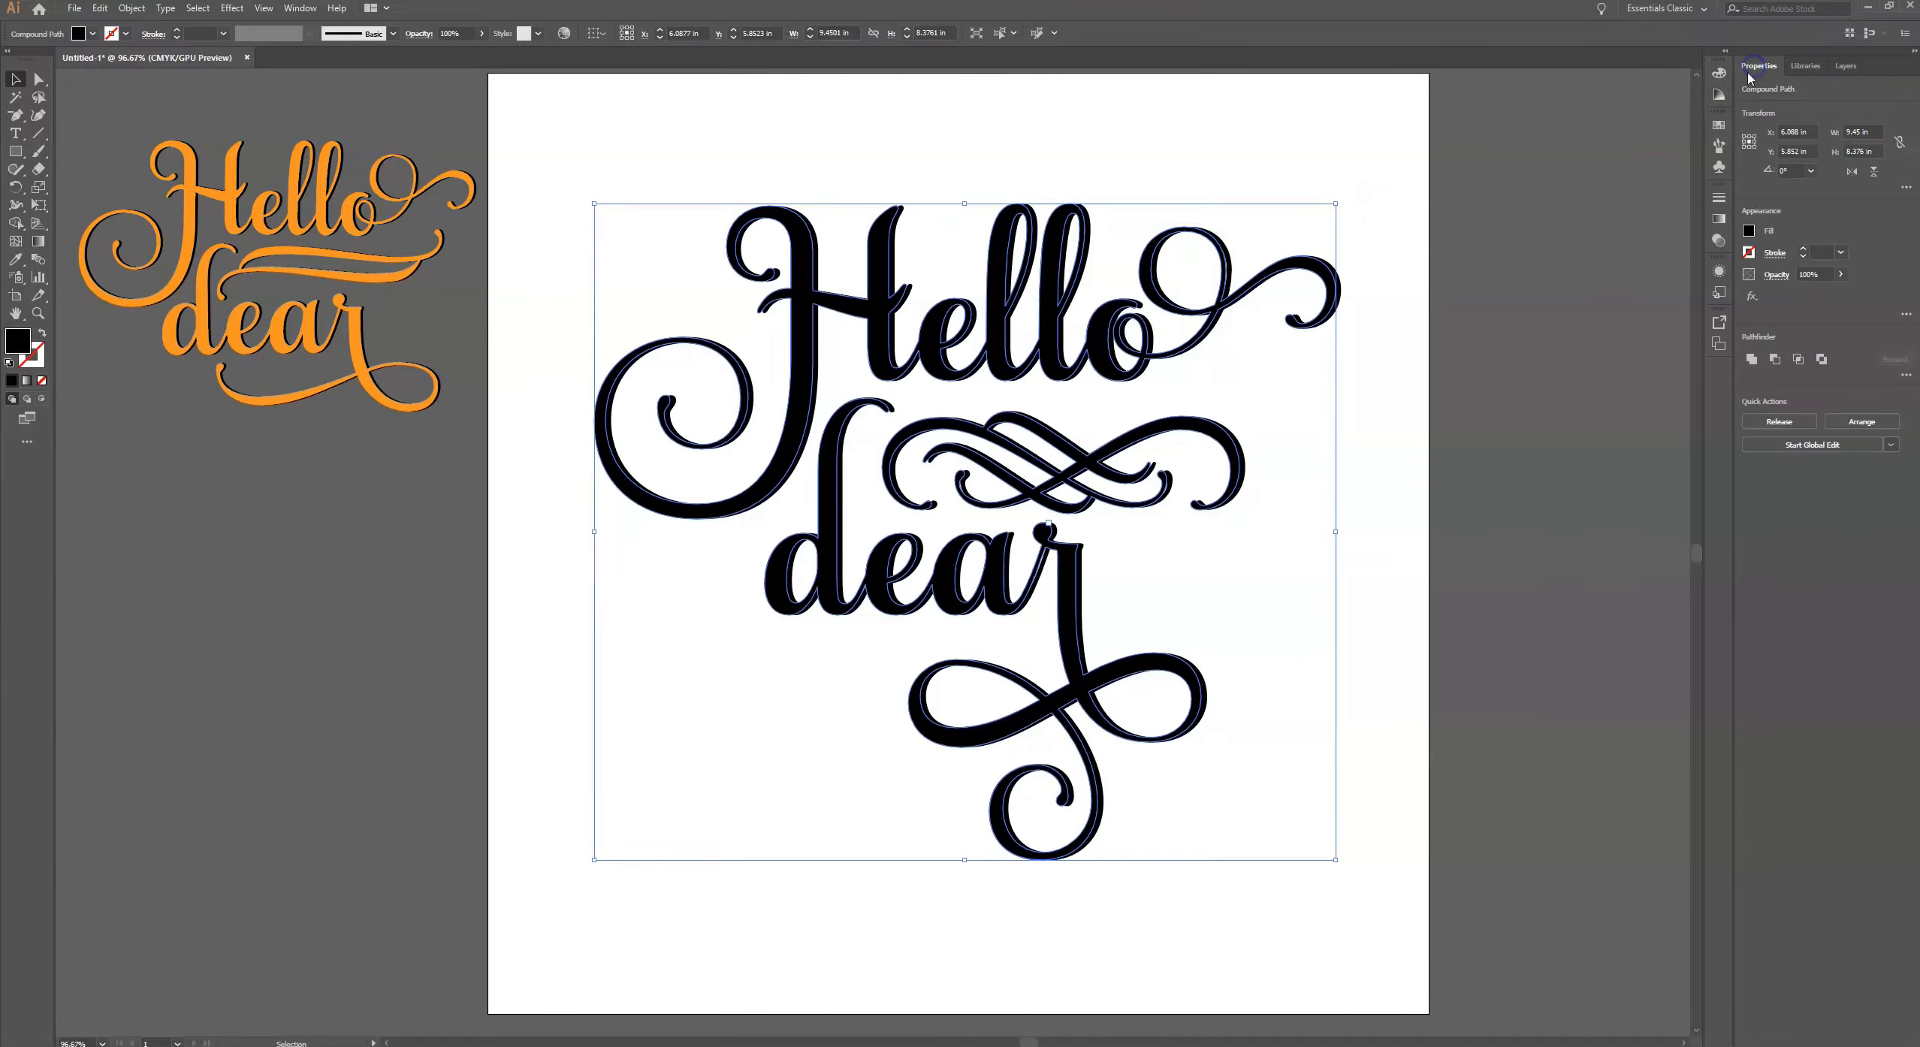
left_click(1749, 231)
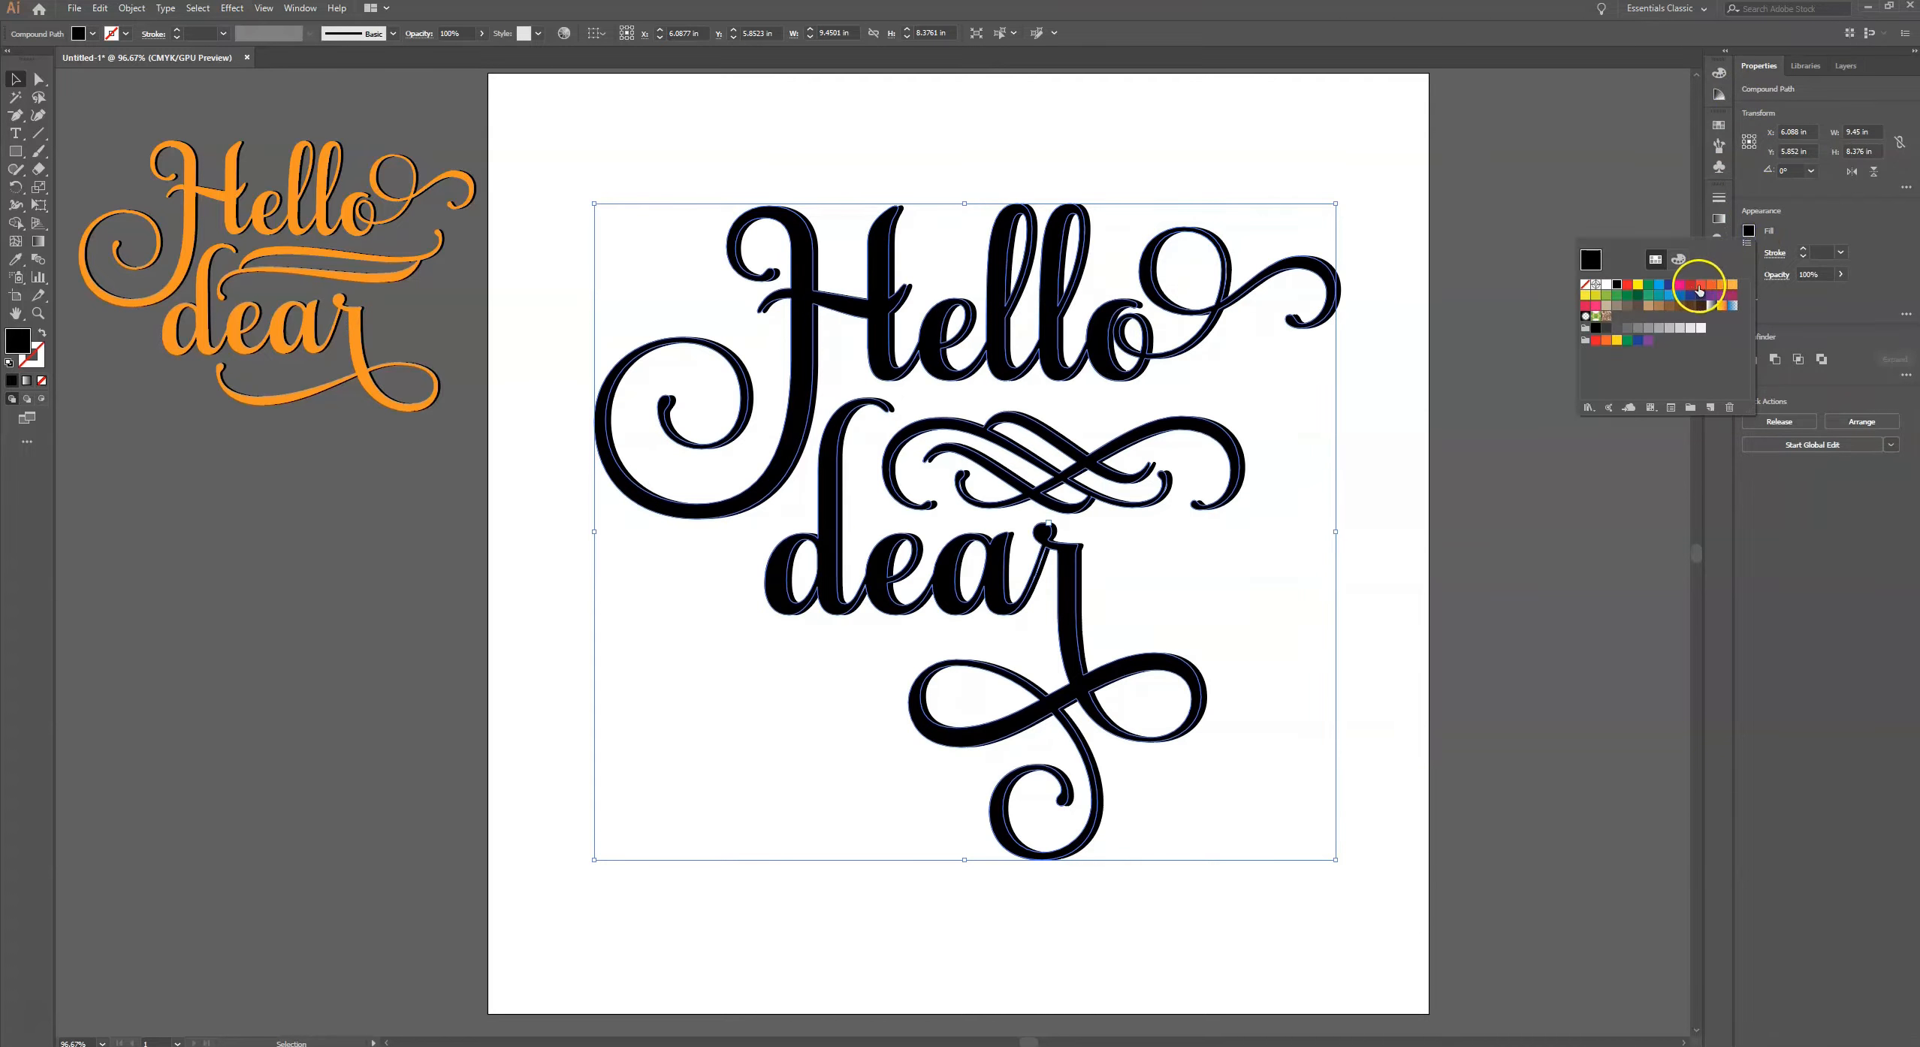
left_click(1690, 285)
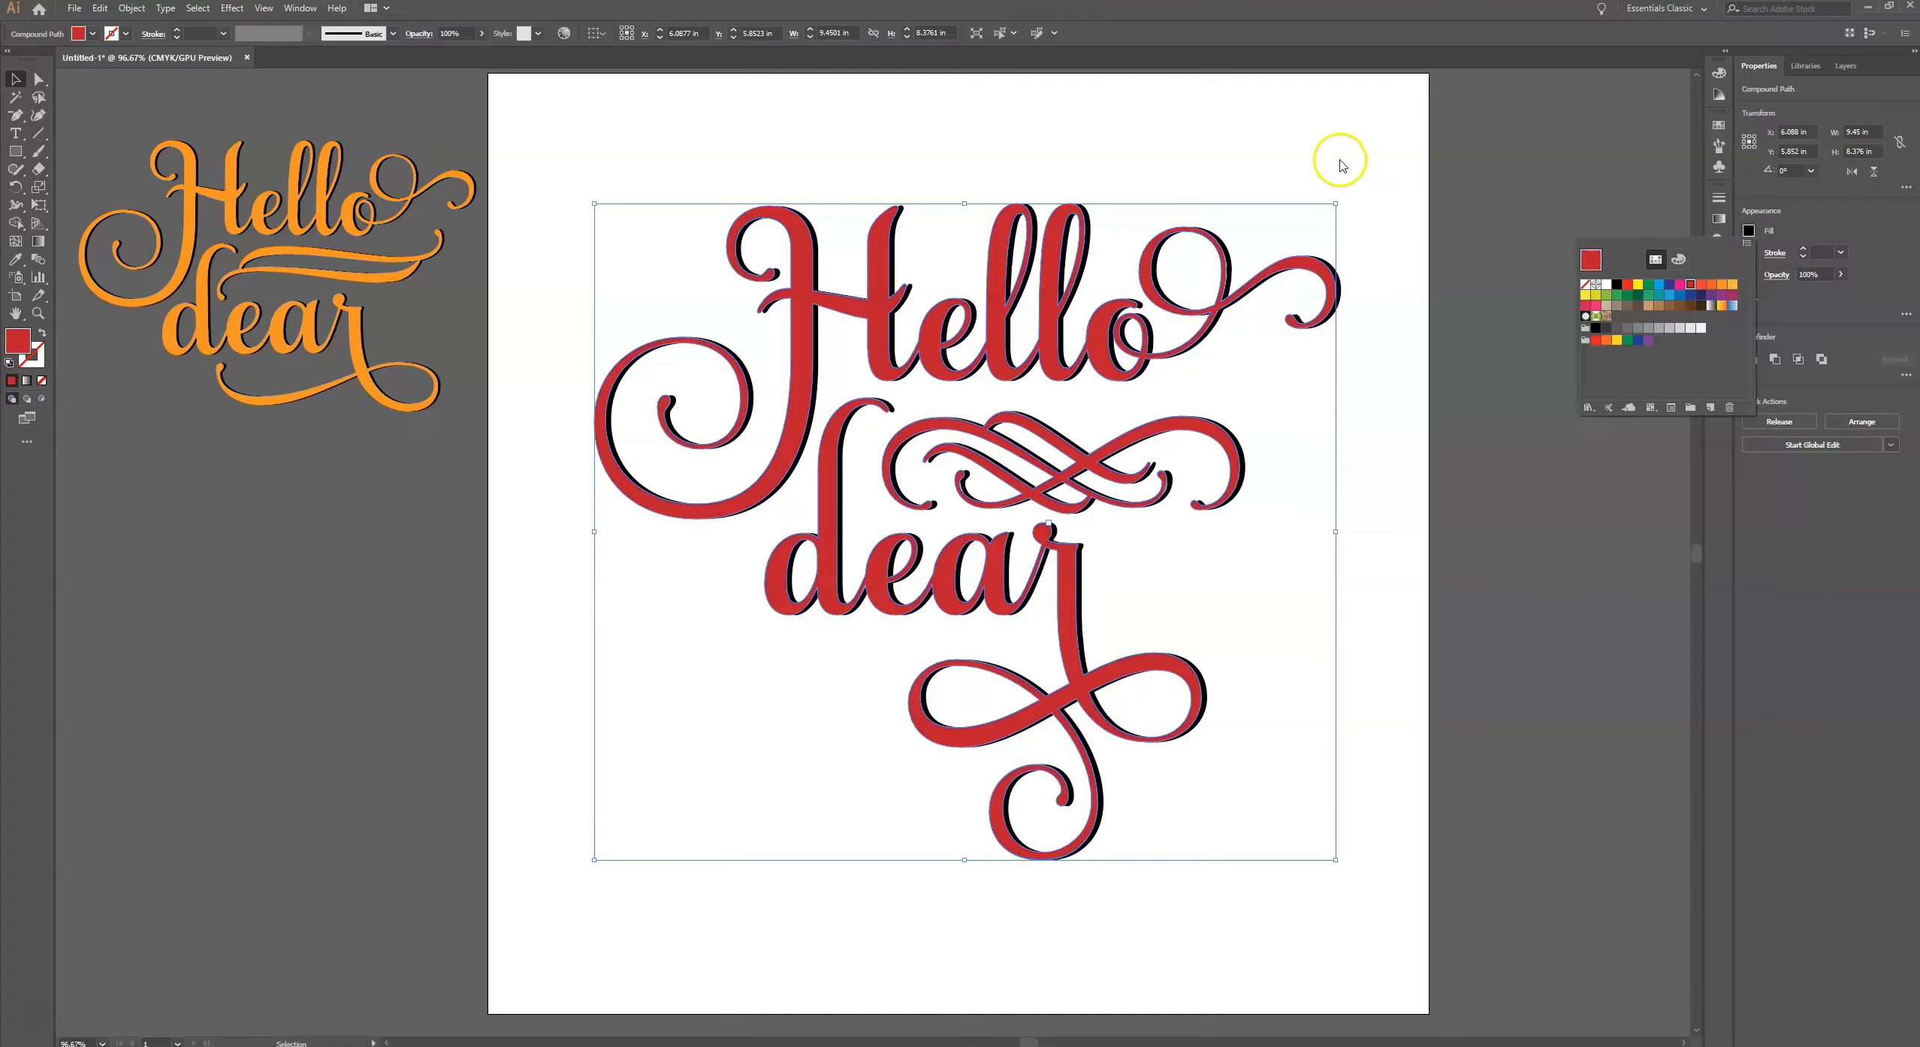
left_click(1713, 295)
left_click(1677, 297)
left_click(1669, 295)
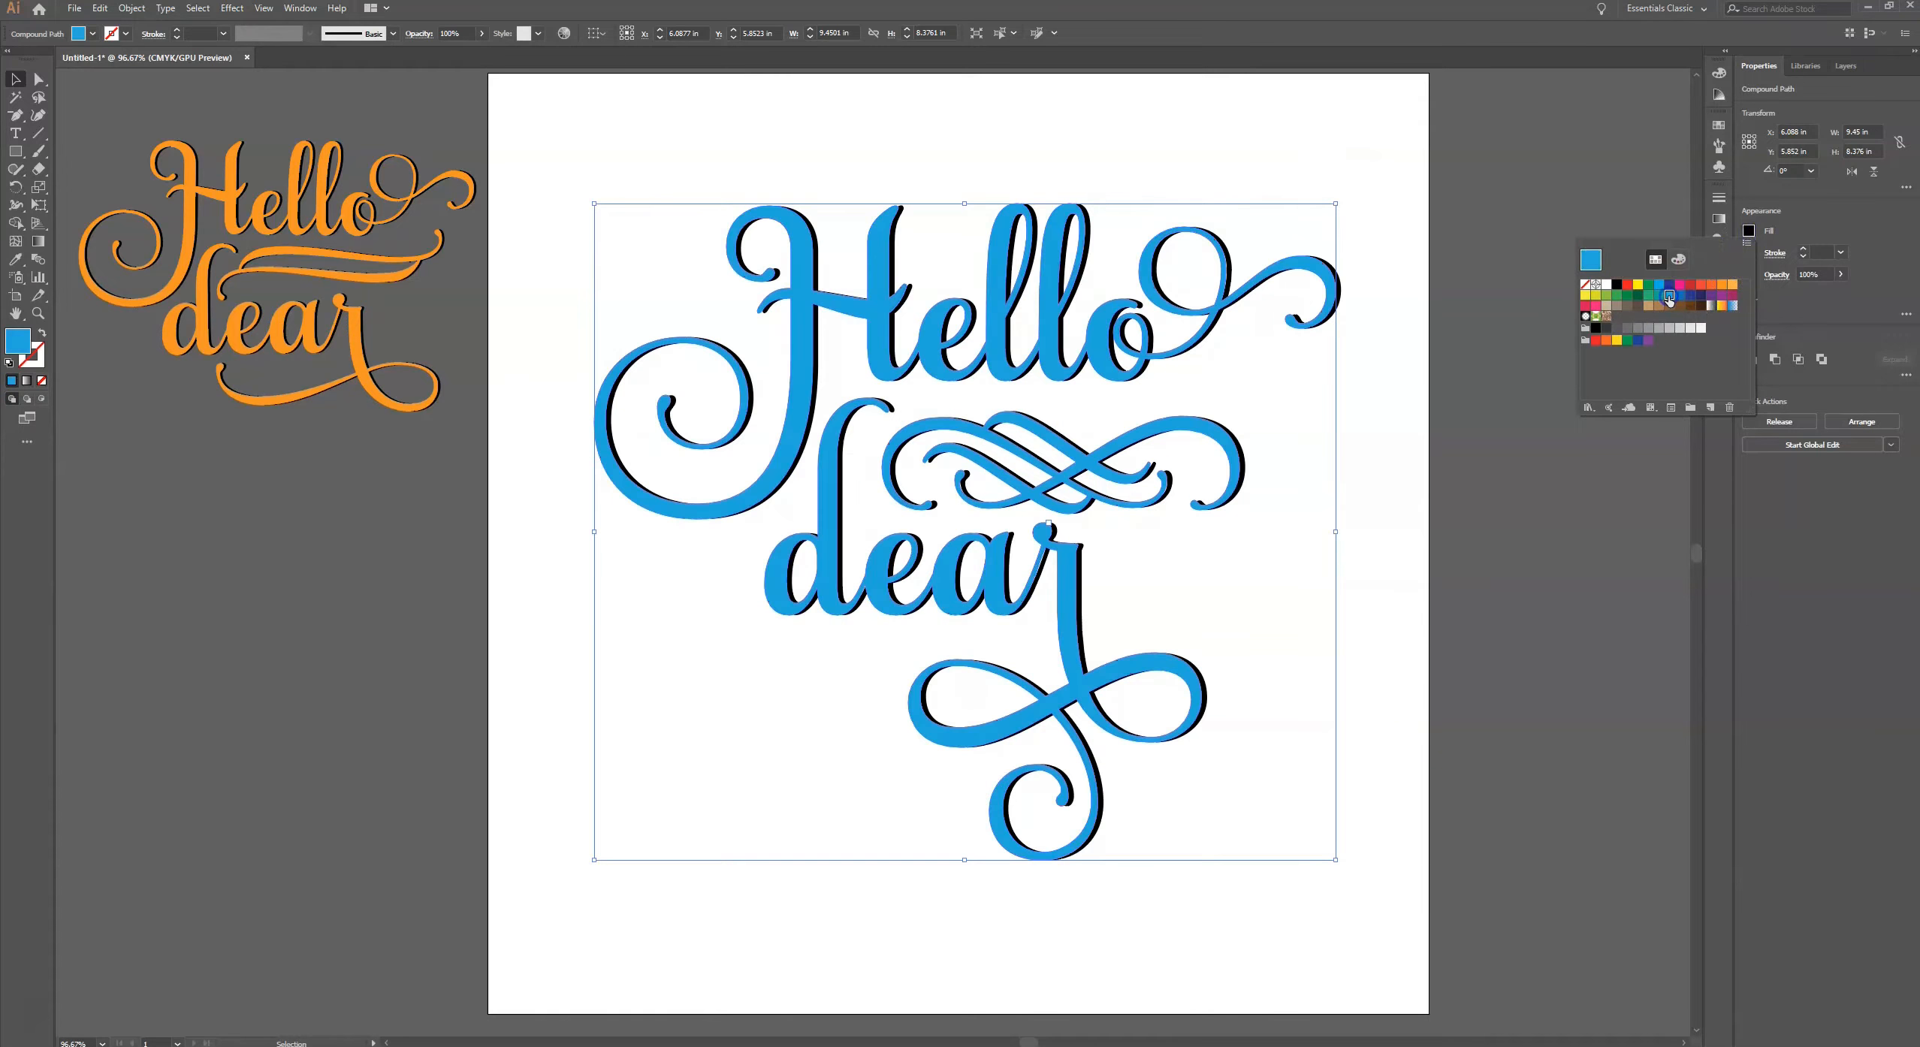
left_click(1332, 170)
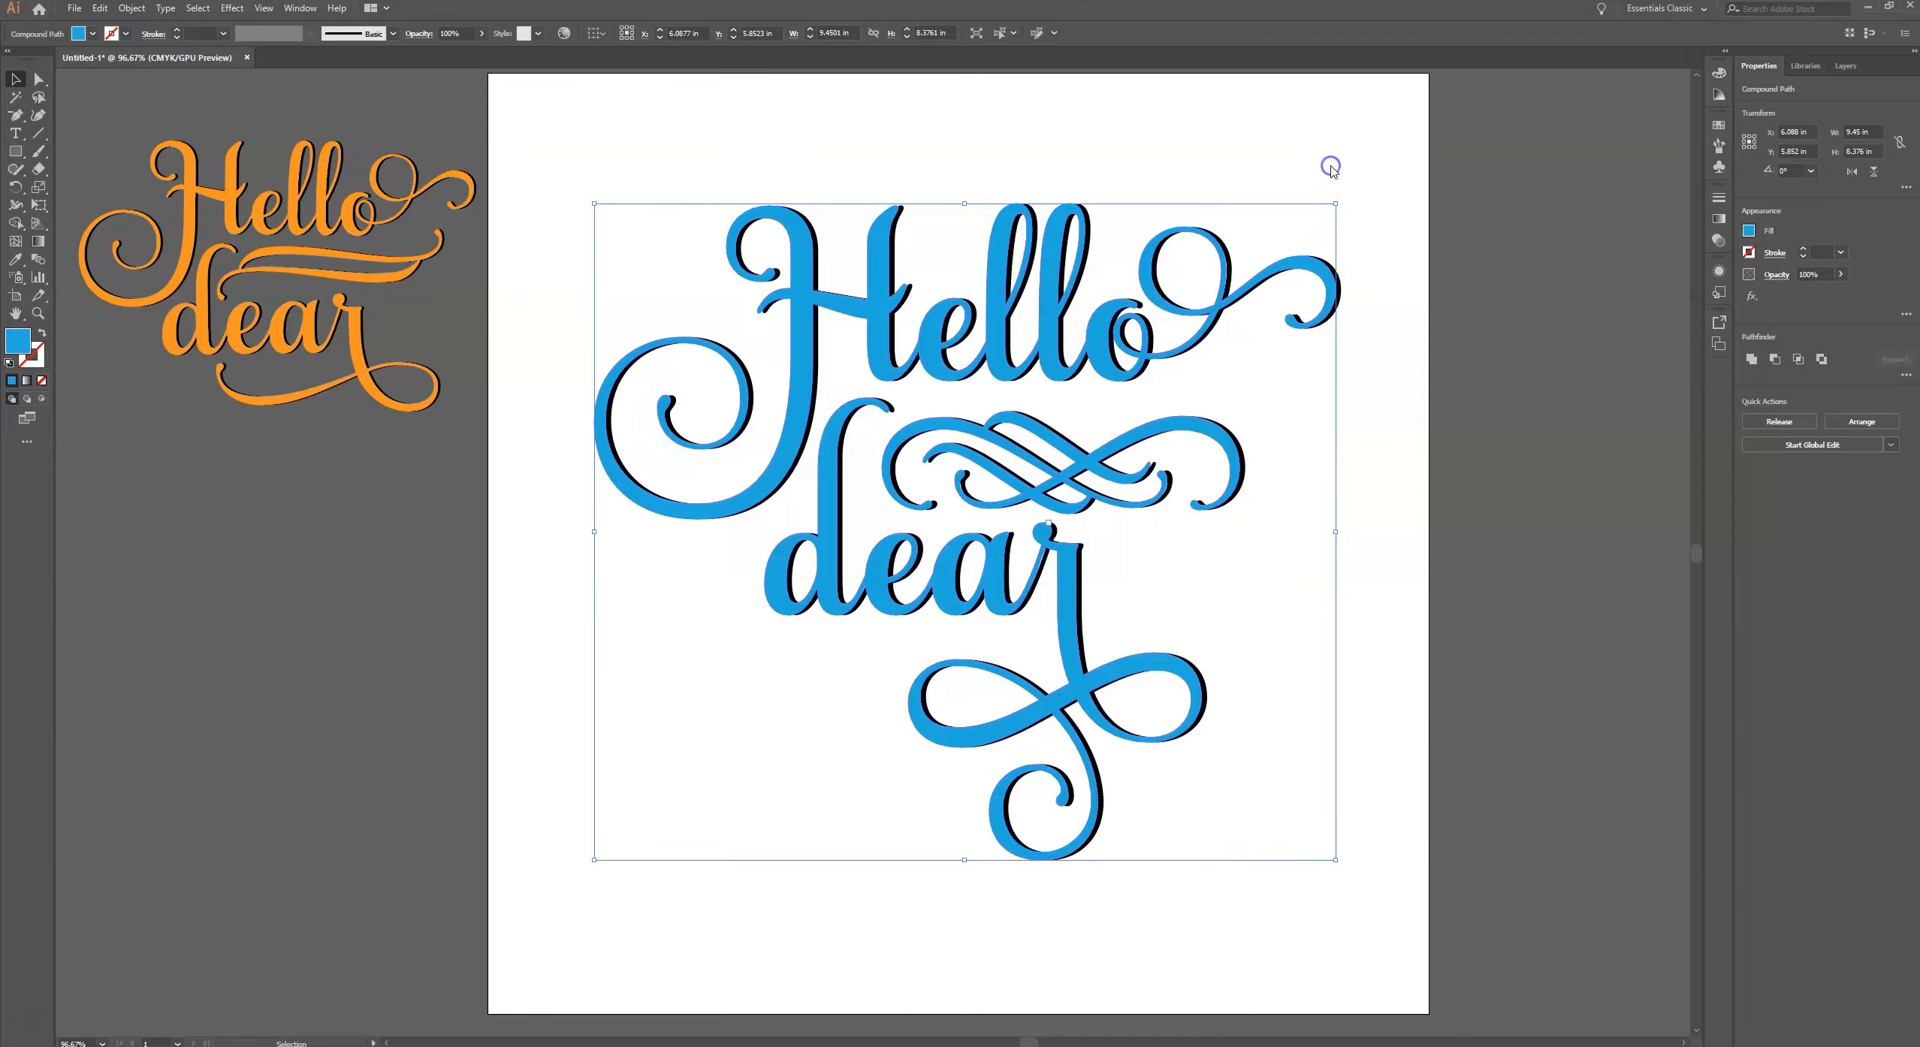
left_click(1332, 170)
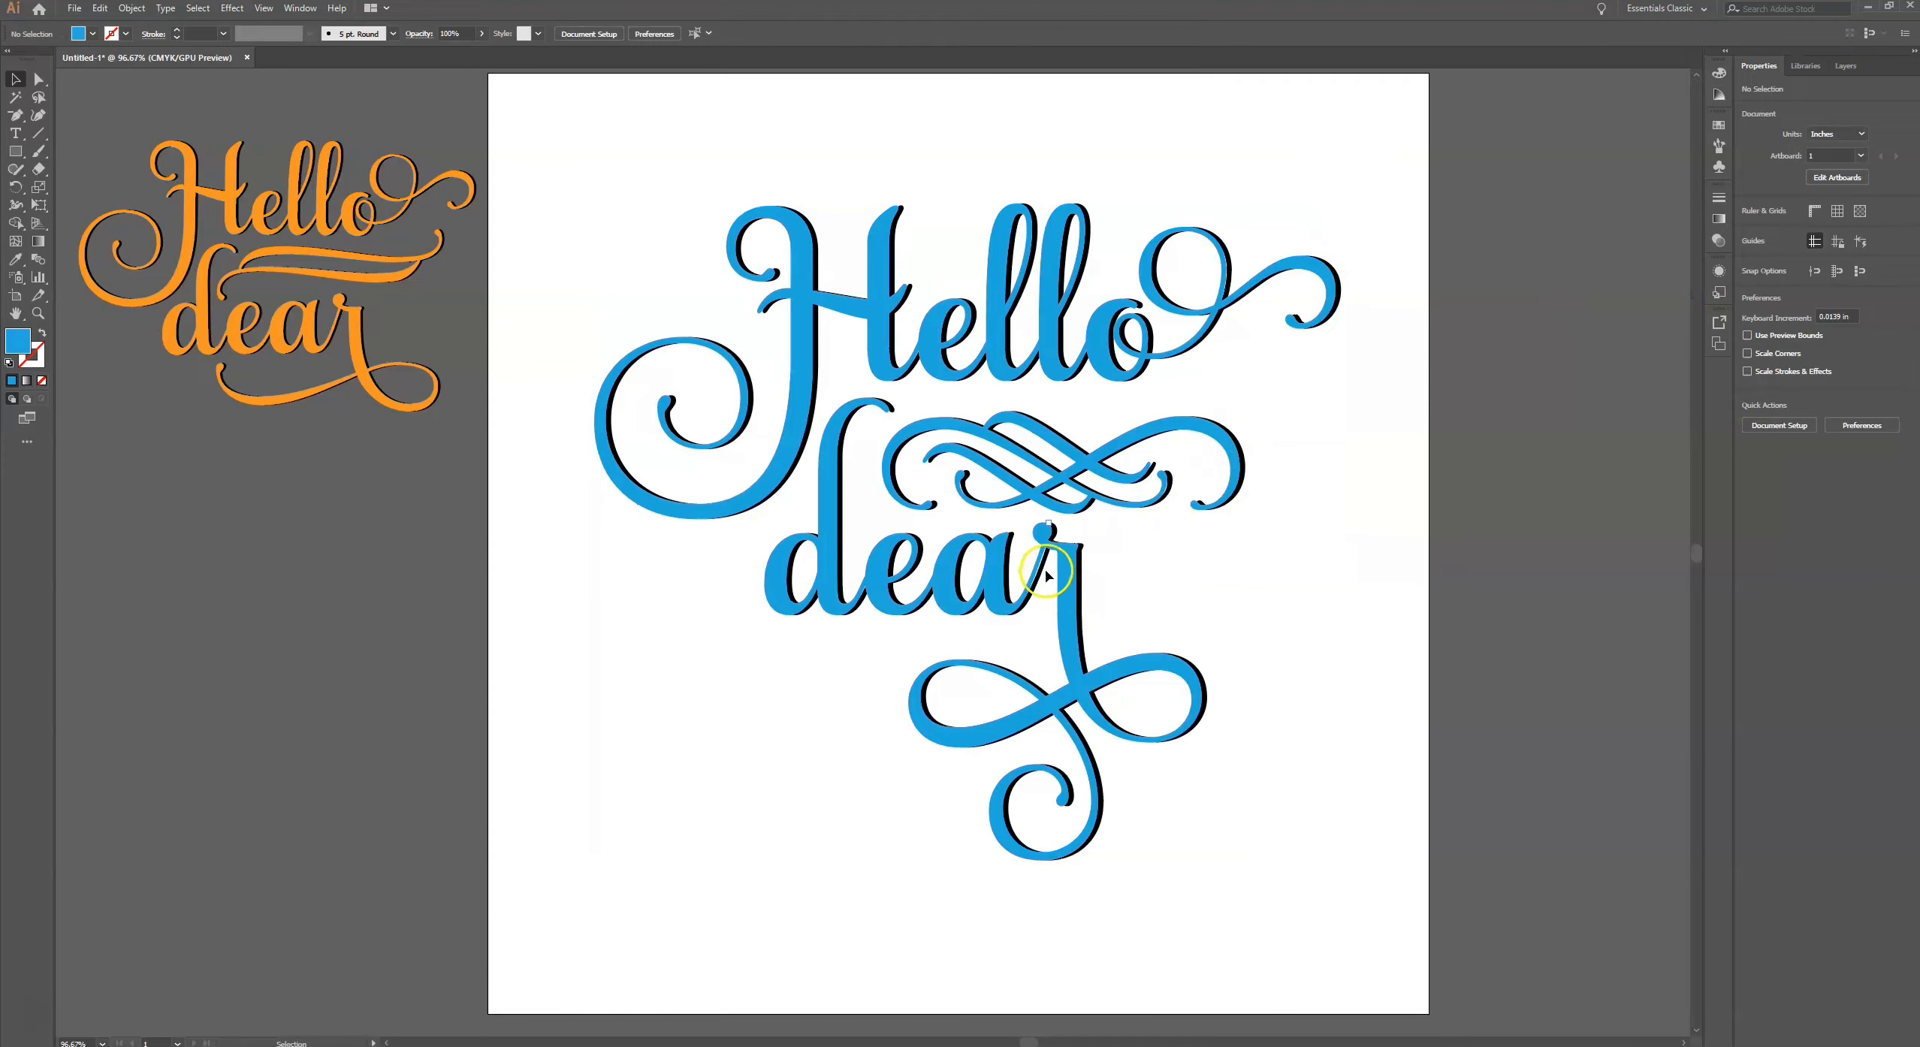
- Fine-tune the blue copy's offset from the black lettering by nudging it to X 6.115 in and Y 5.866 in
left_click(1071, 582)
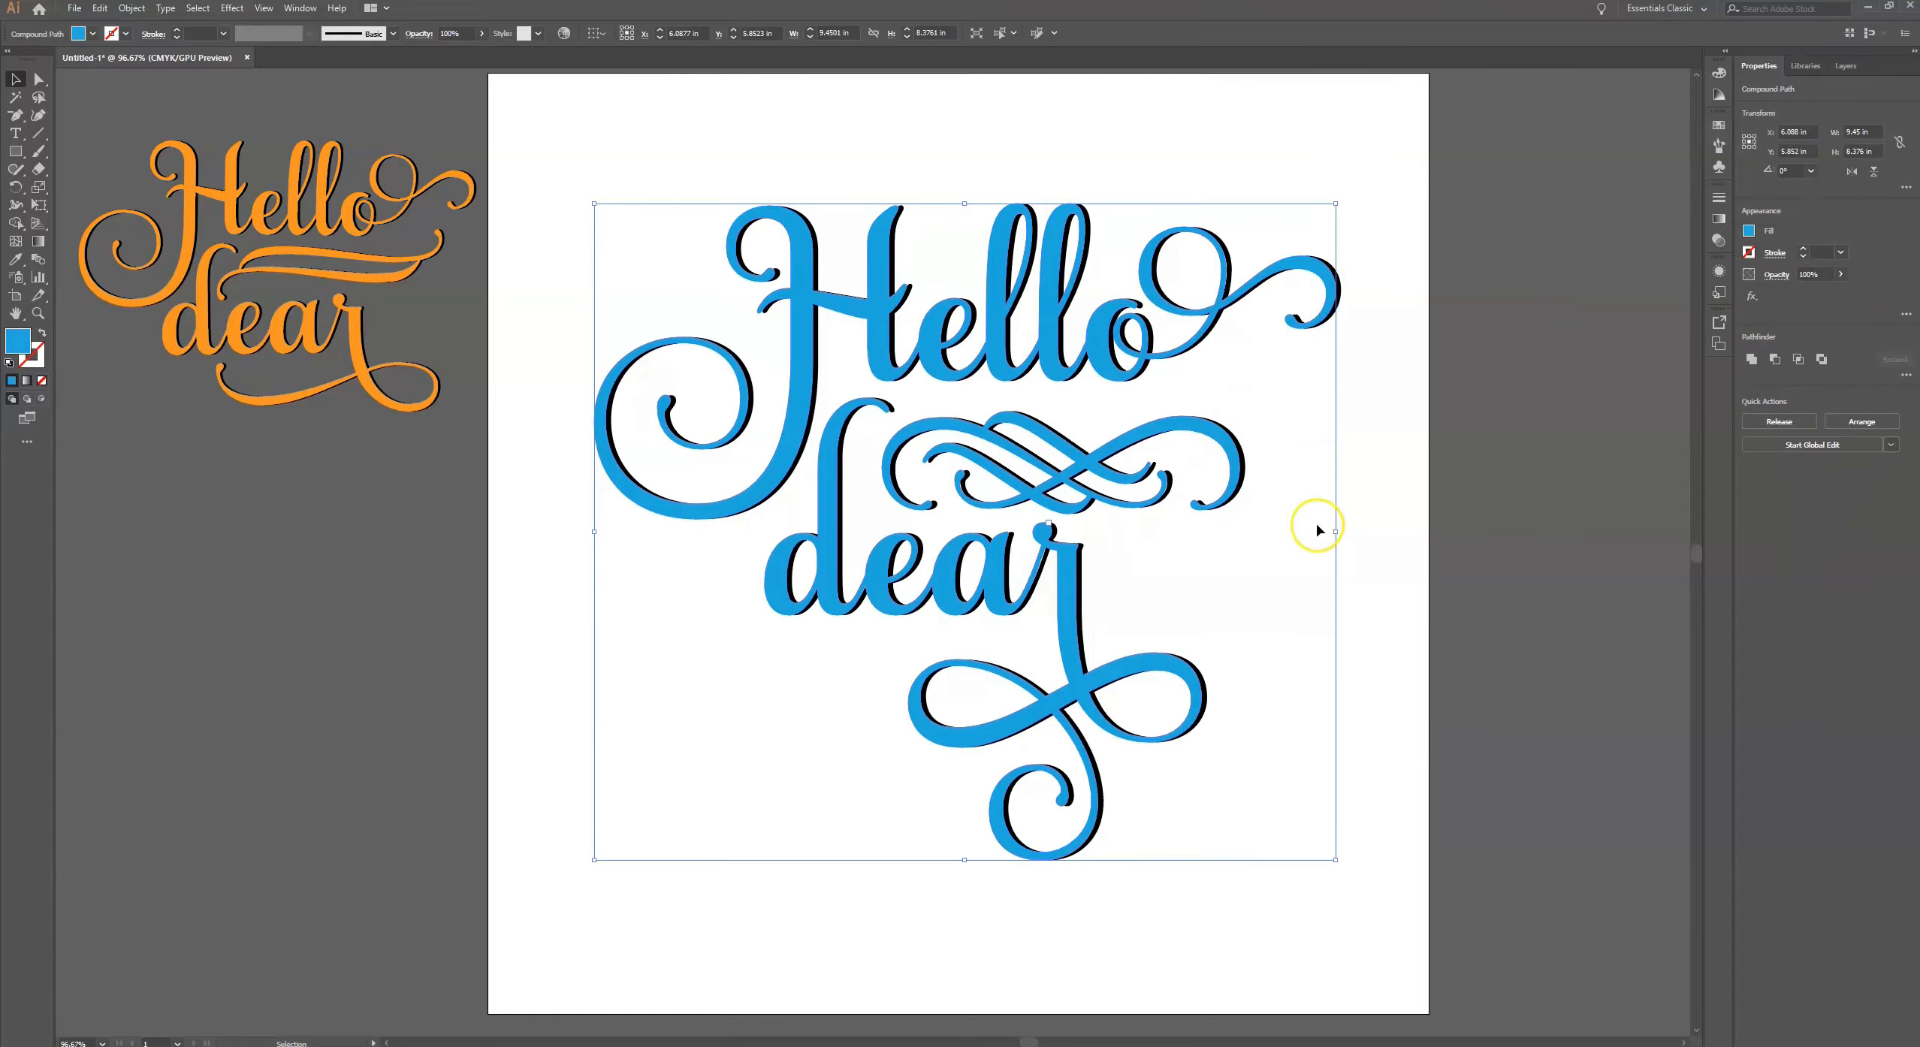
key("Right")
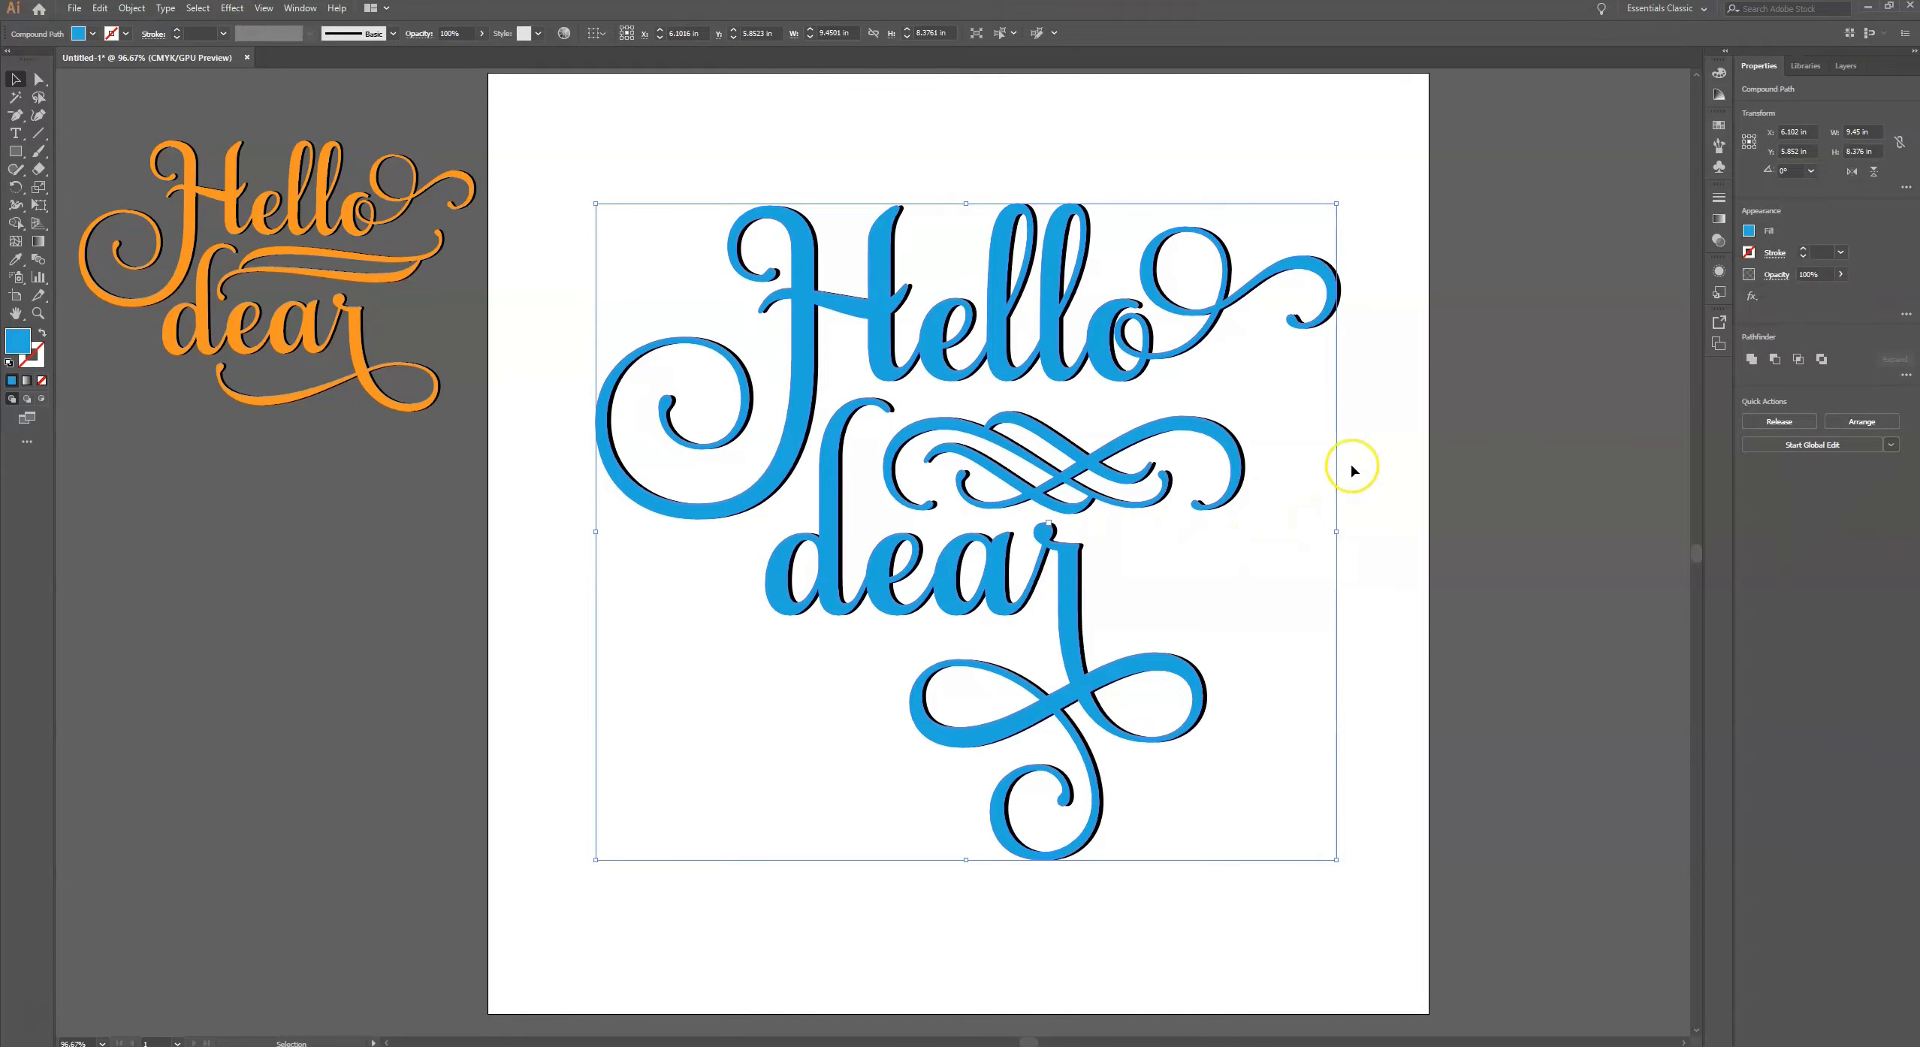
key("Down")
key("Down")
key("Down")
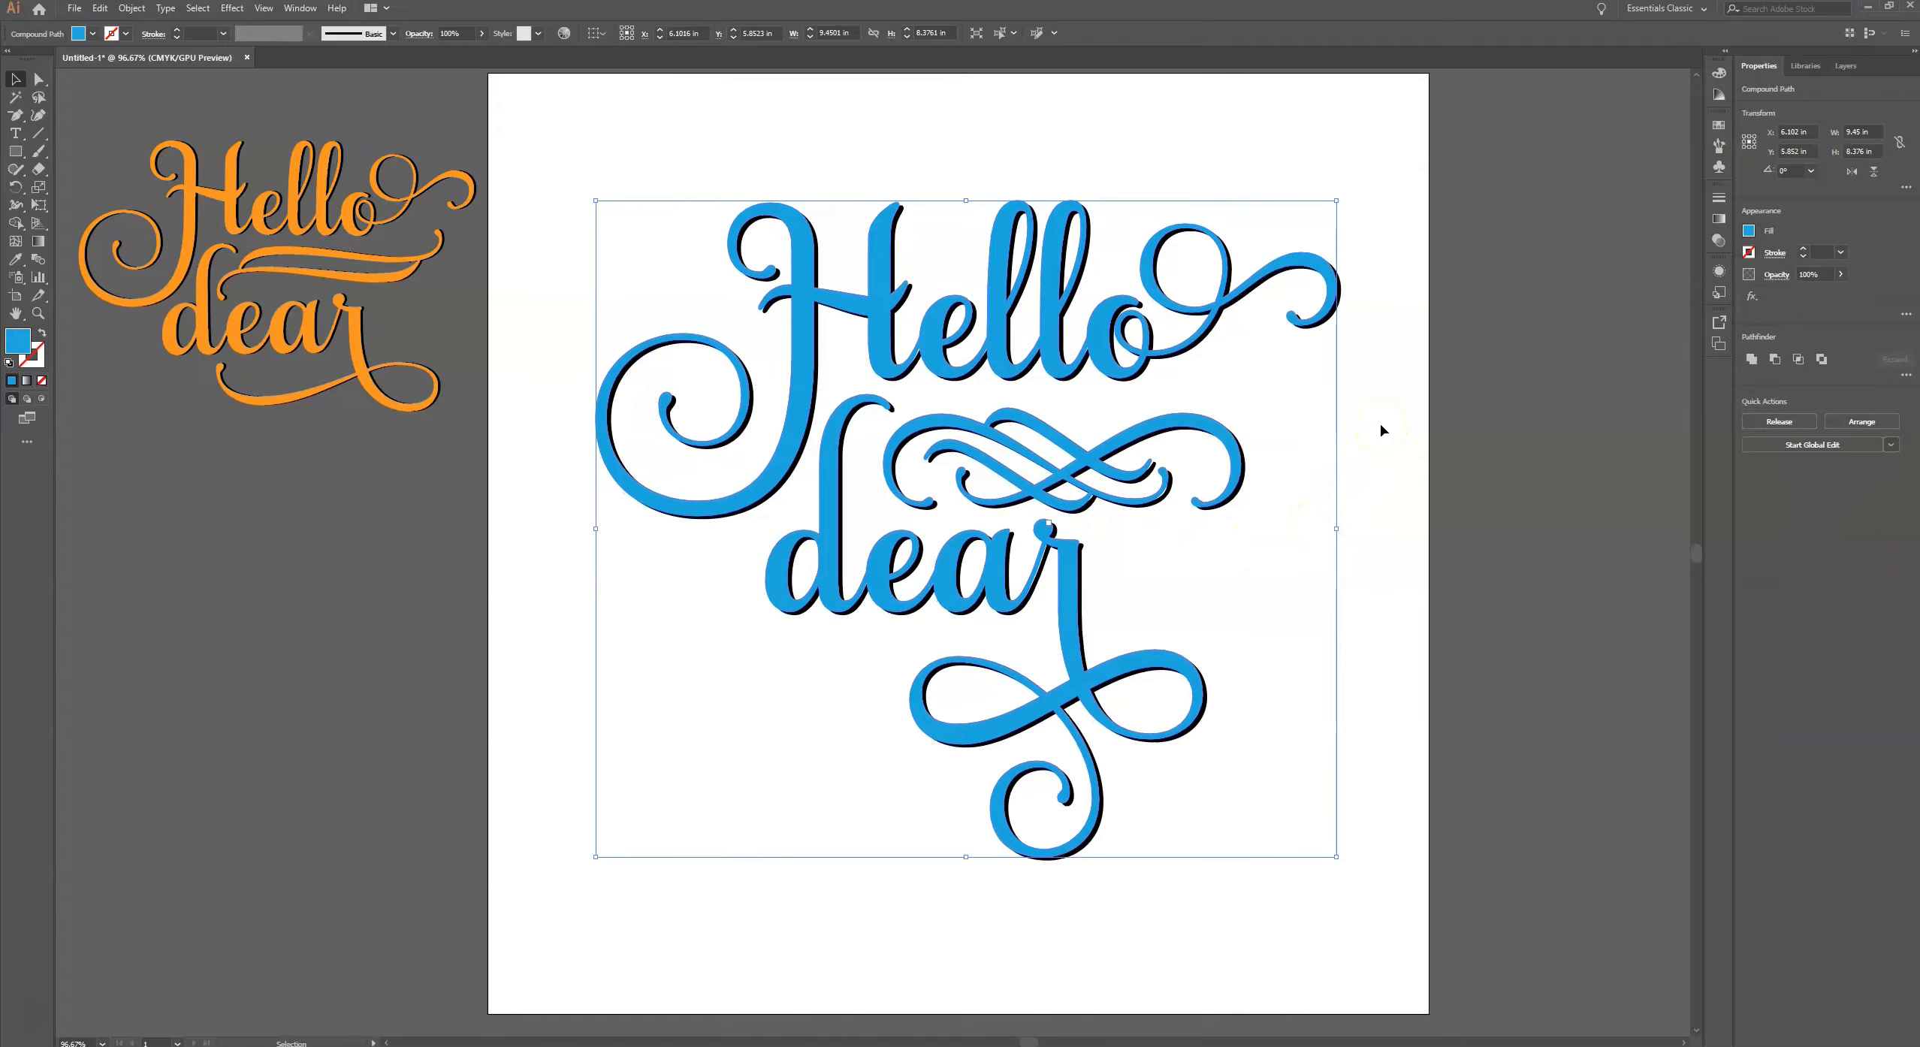
key("Down")
key("Down")
key("Down")
key("Down")
key("Up")
key("Up")
key("Right")
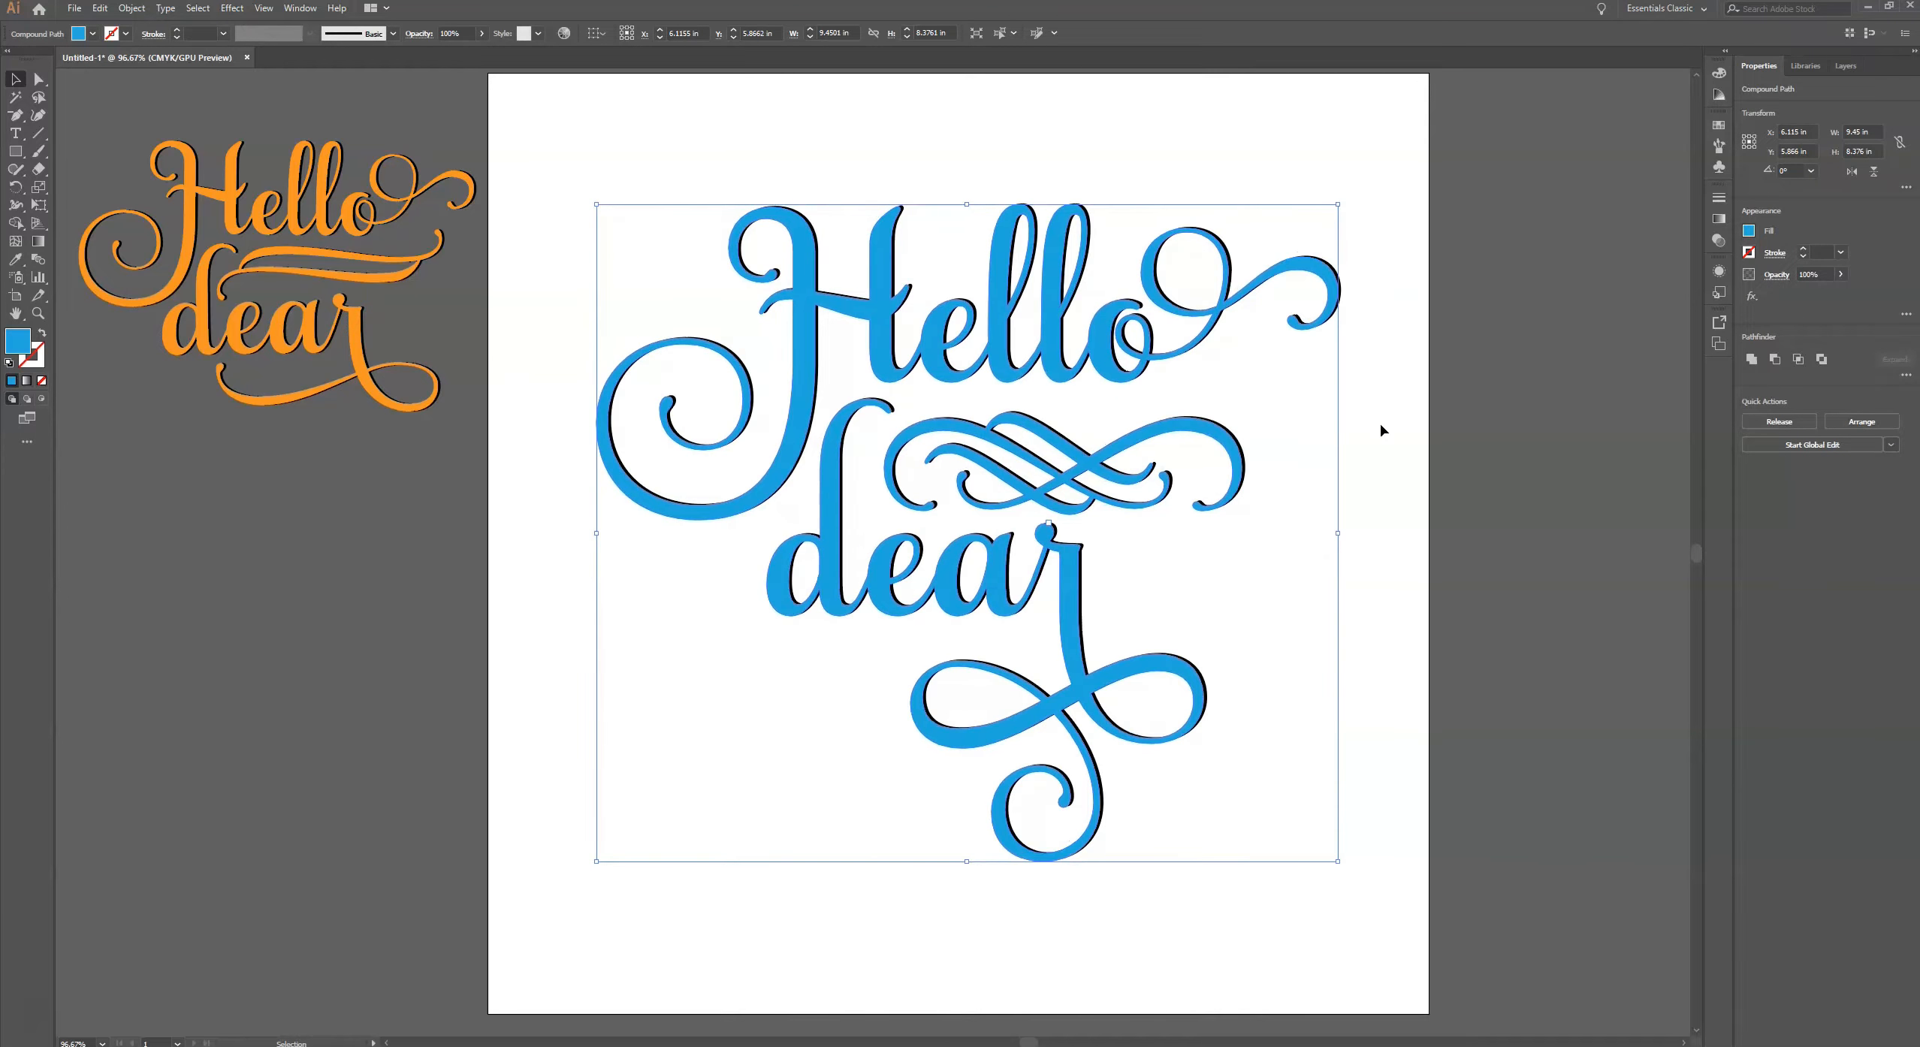
key("Right")
left_click(1389, 412)
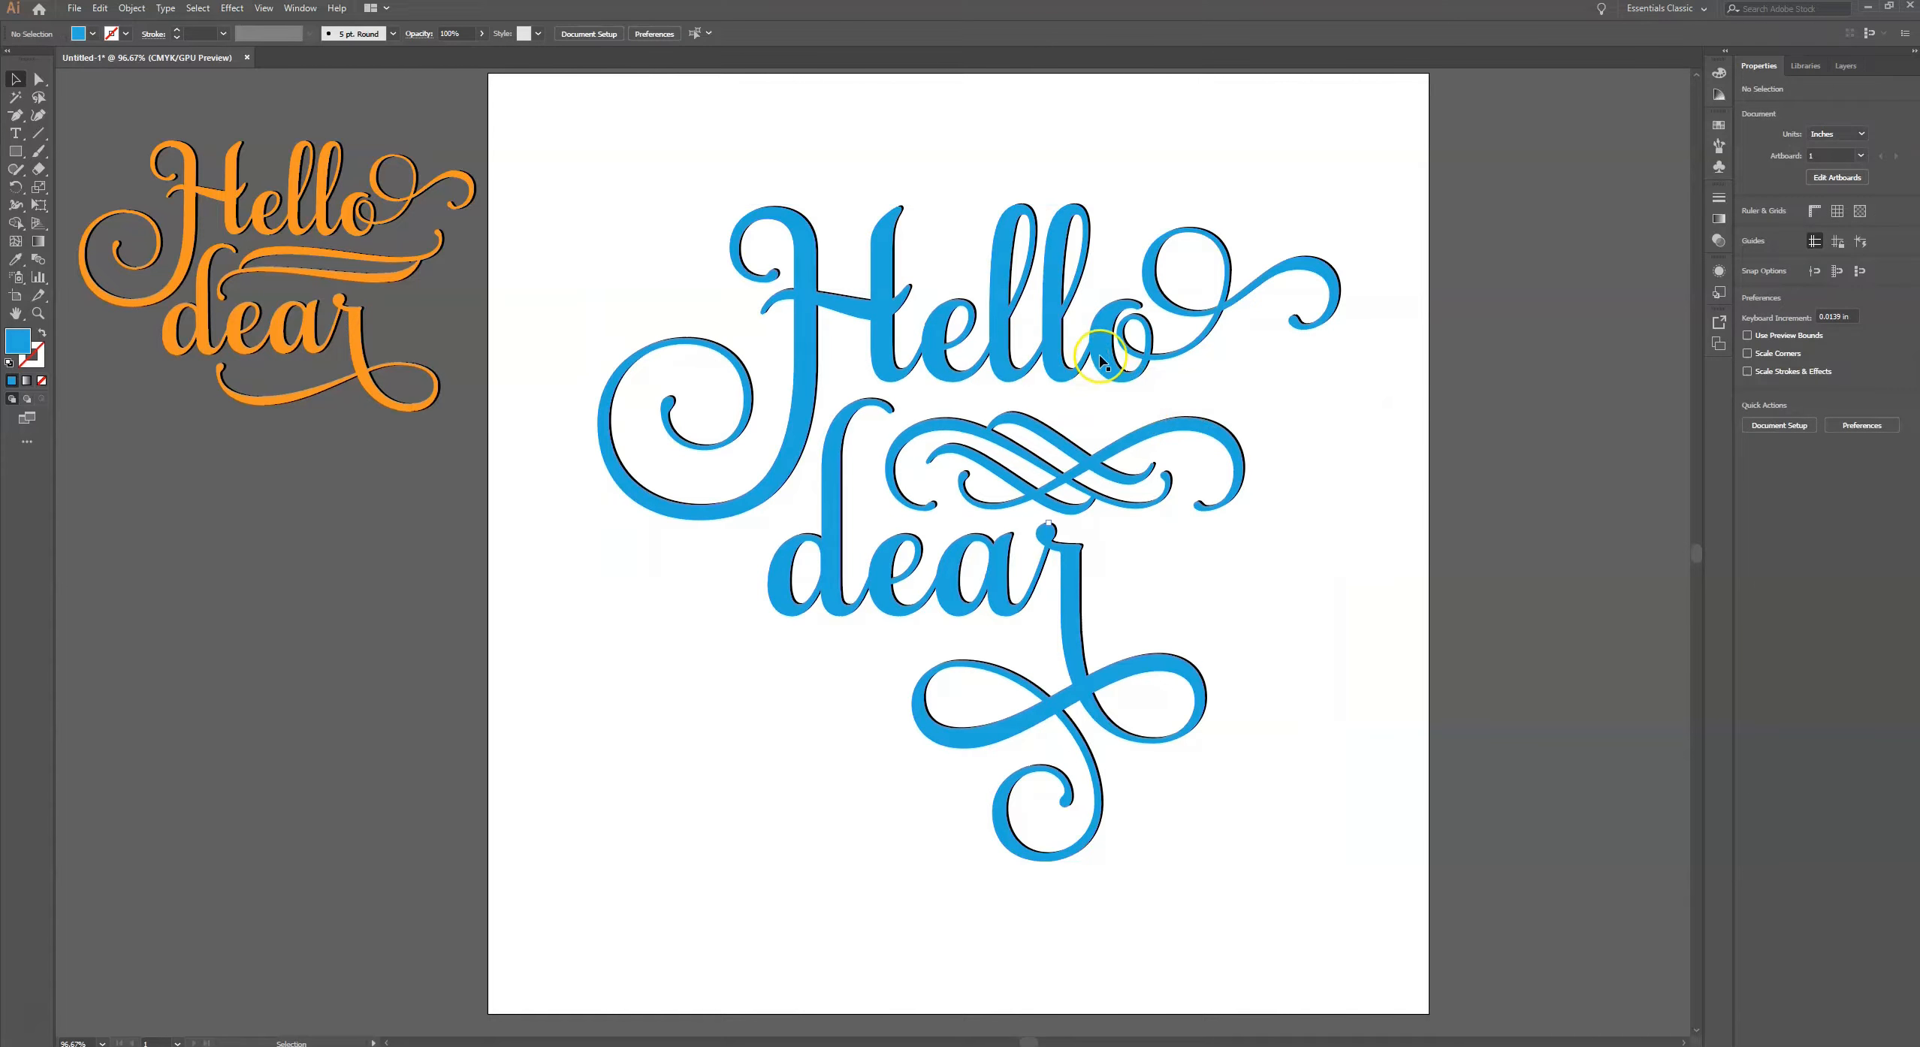
left_click(1100, 360)
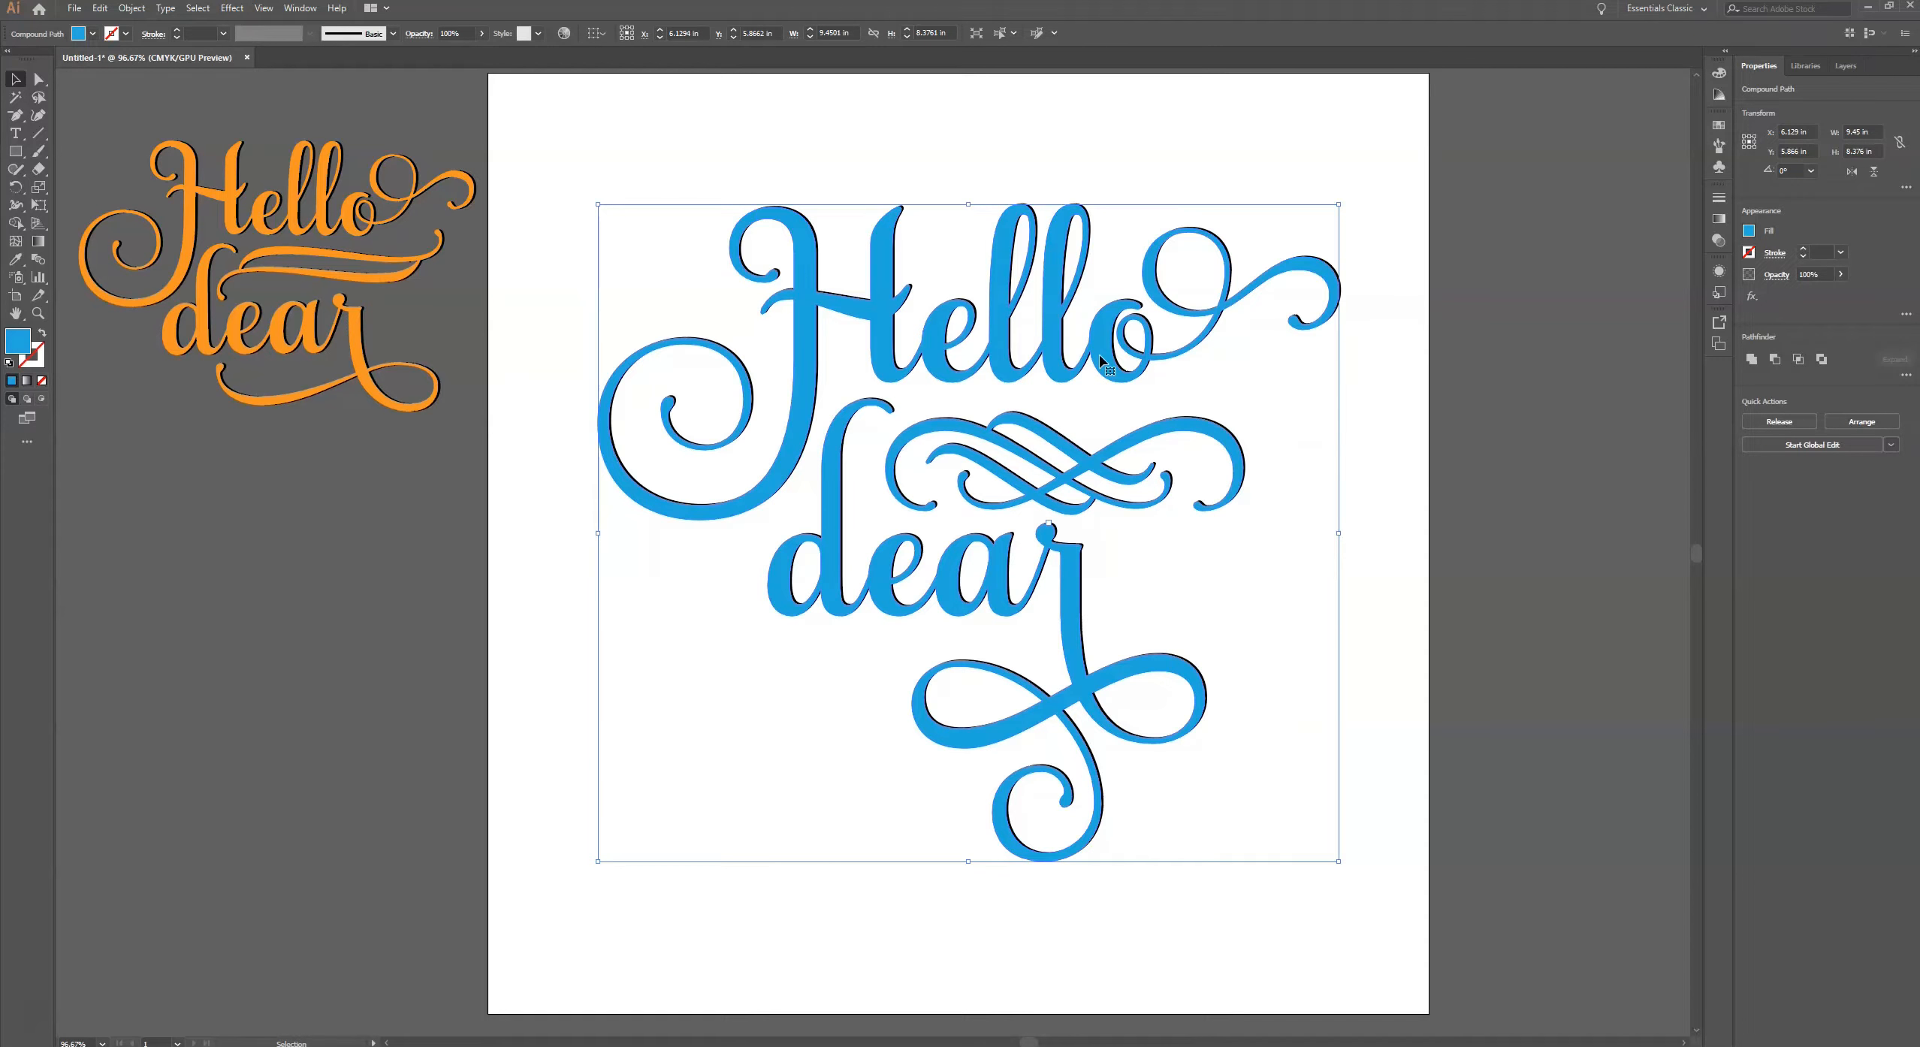
key("Left")
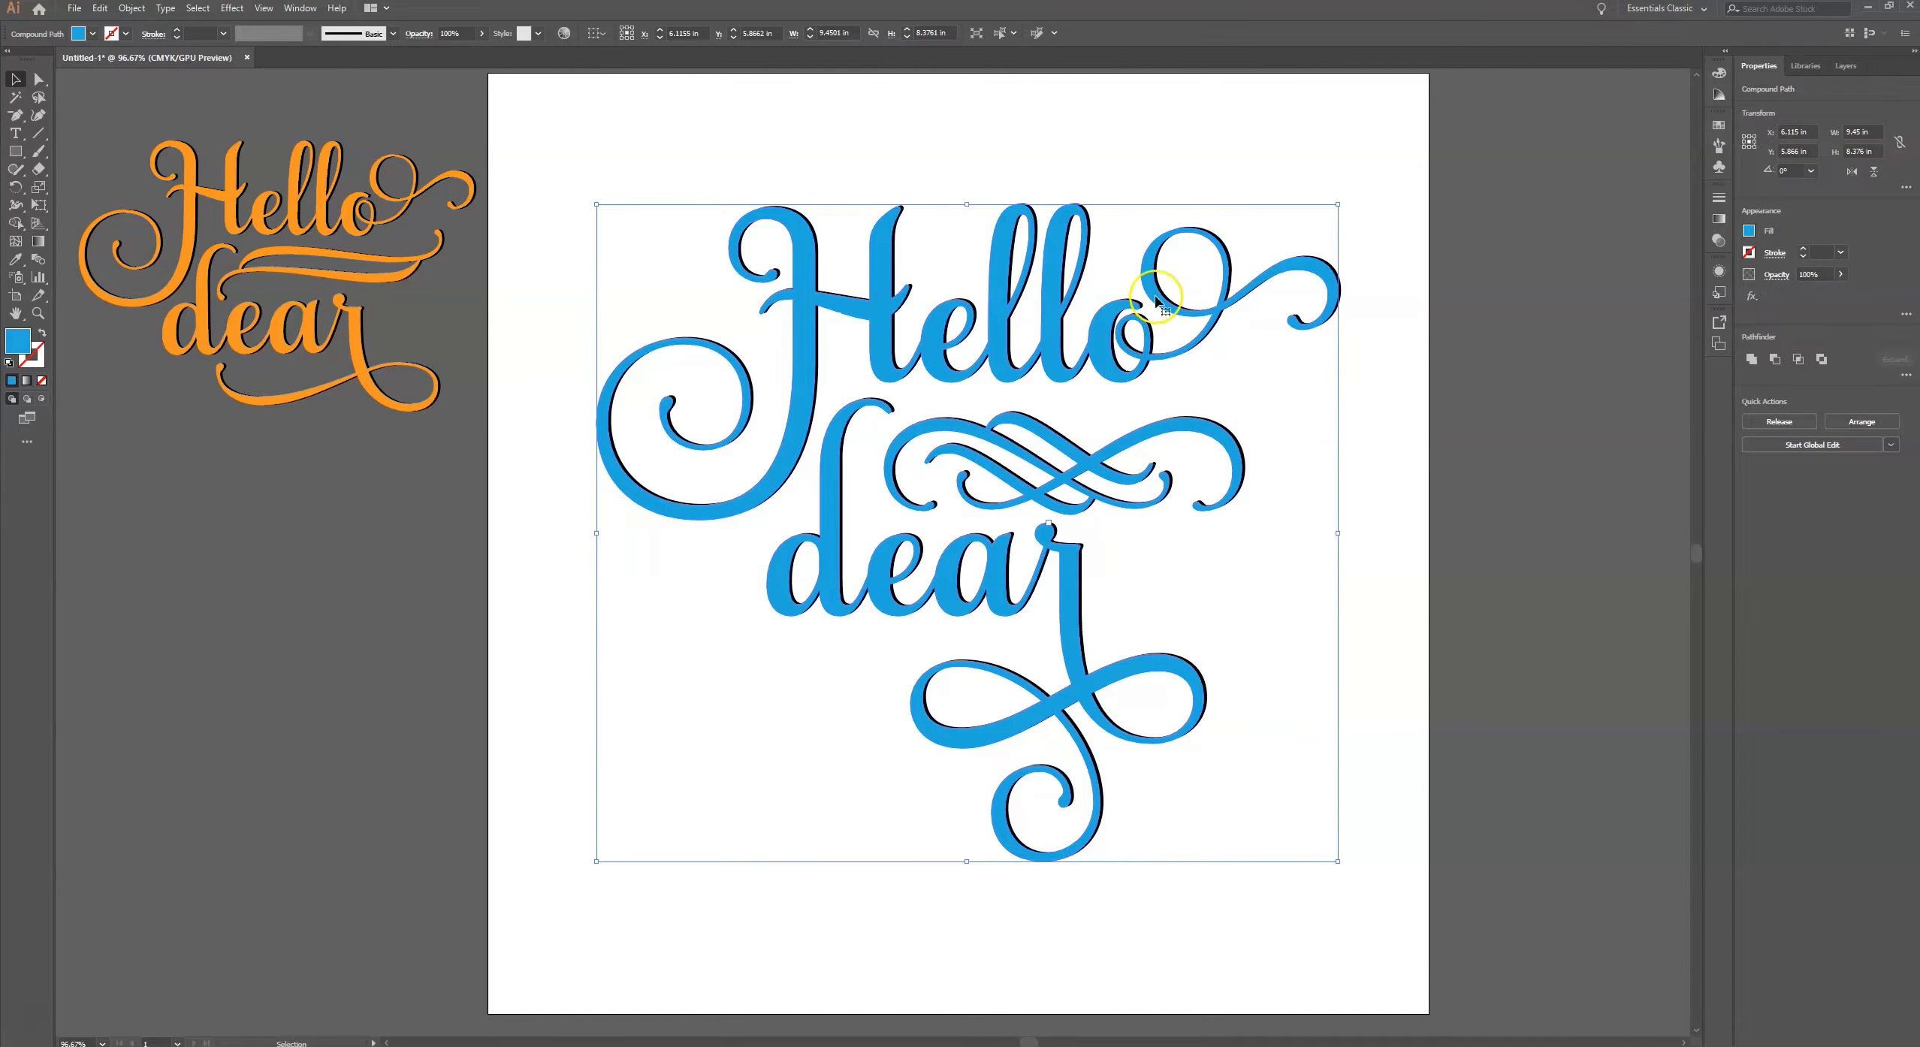
- Show the layer list, drag the blue lettering away from the black original, and undo the move
left_click(1846, 66)
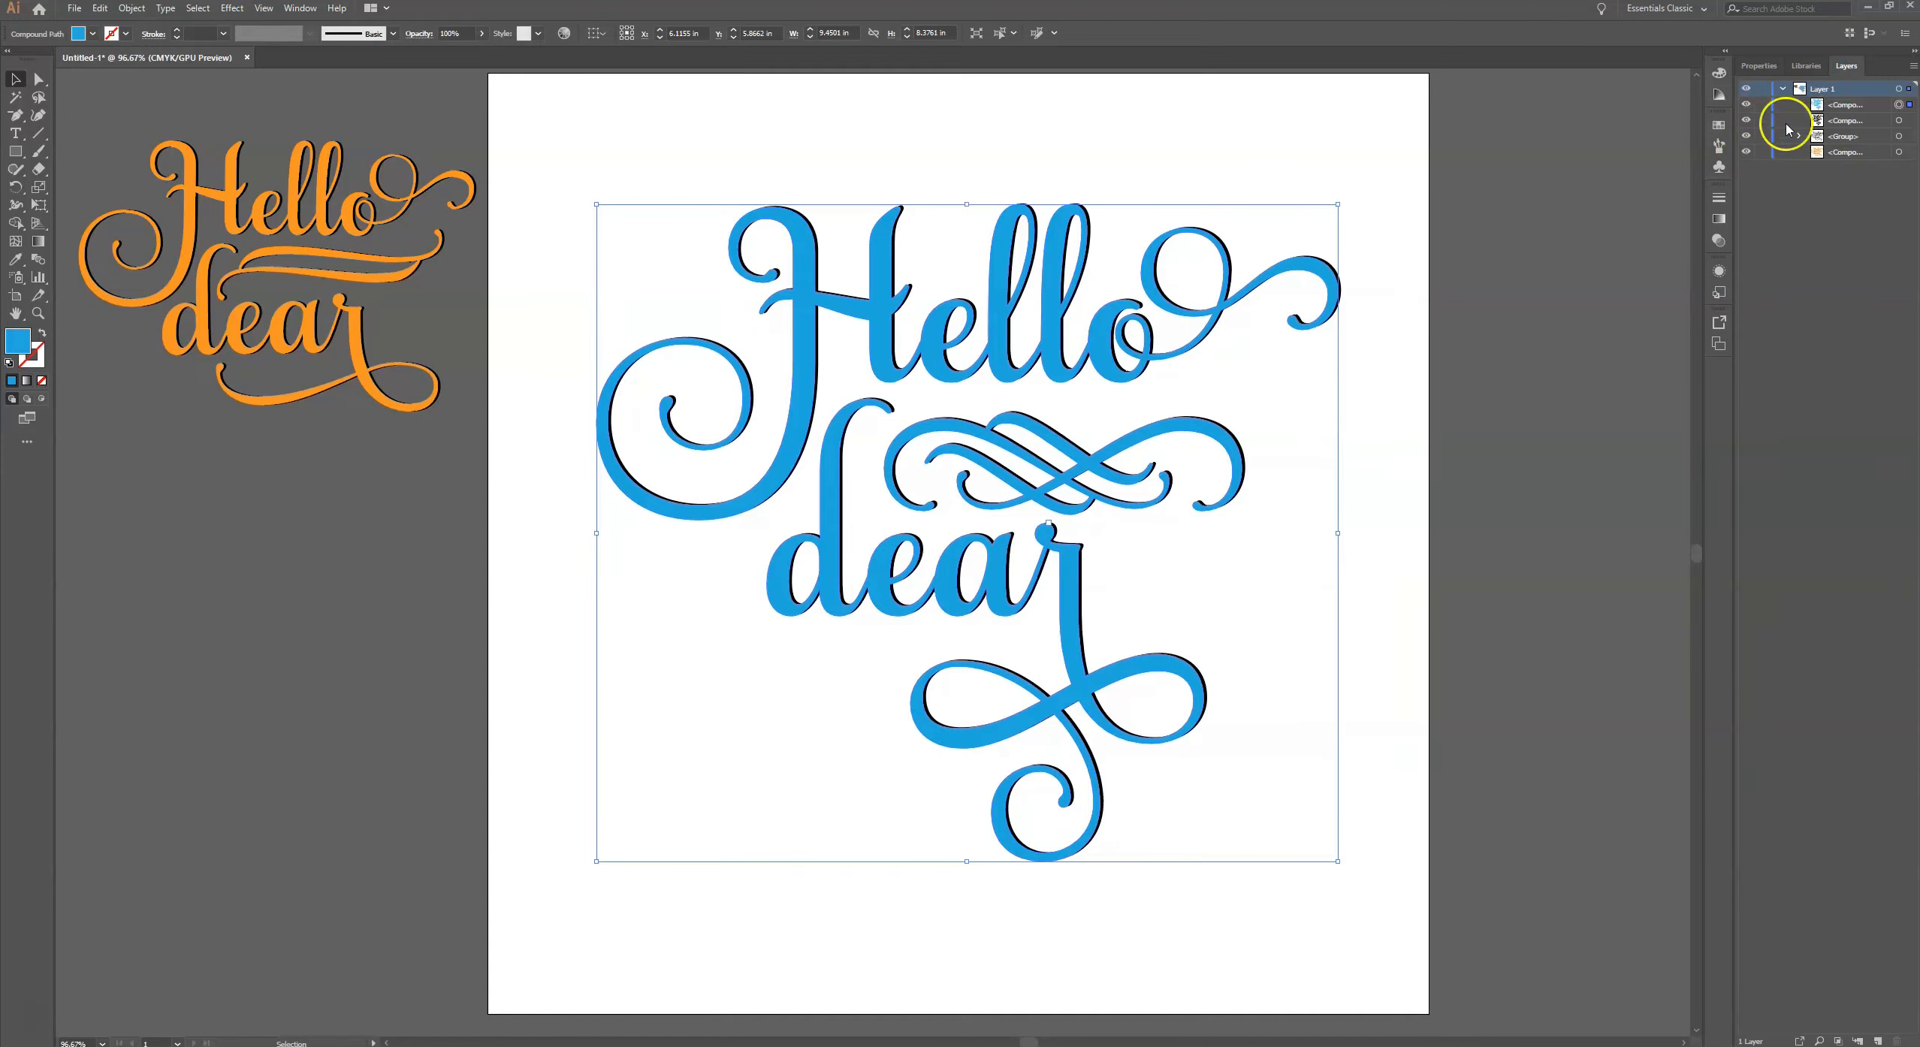
left_click(1474, 346)
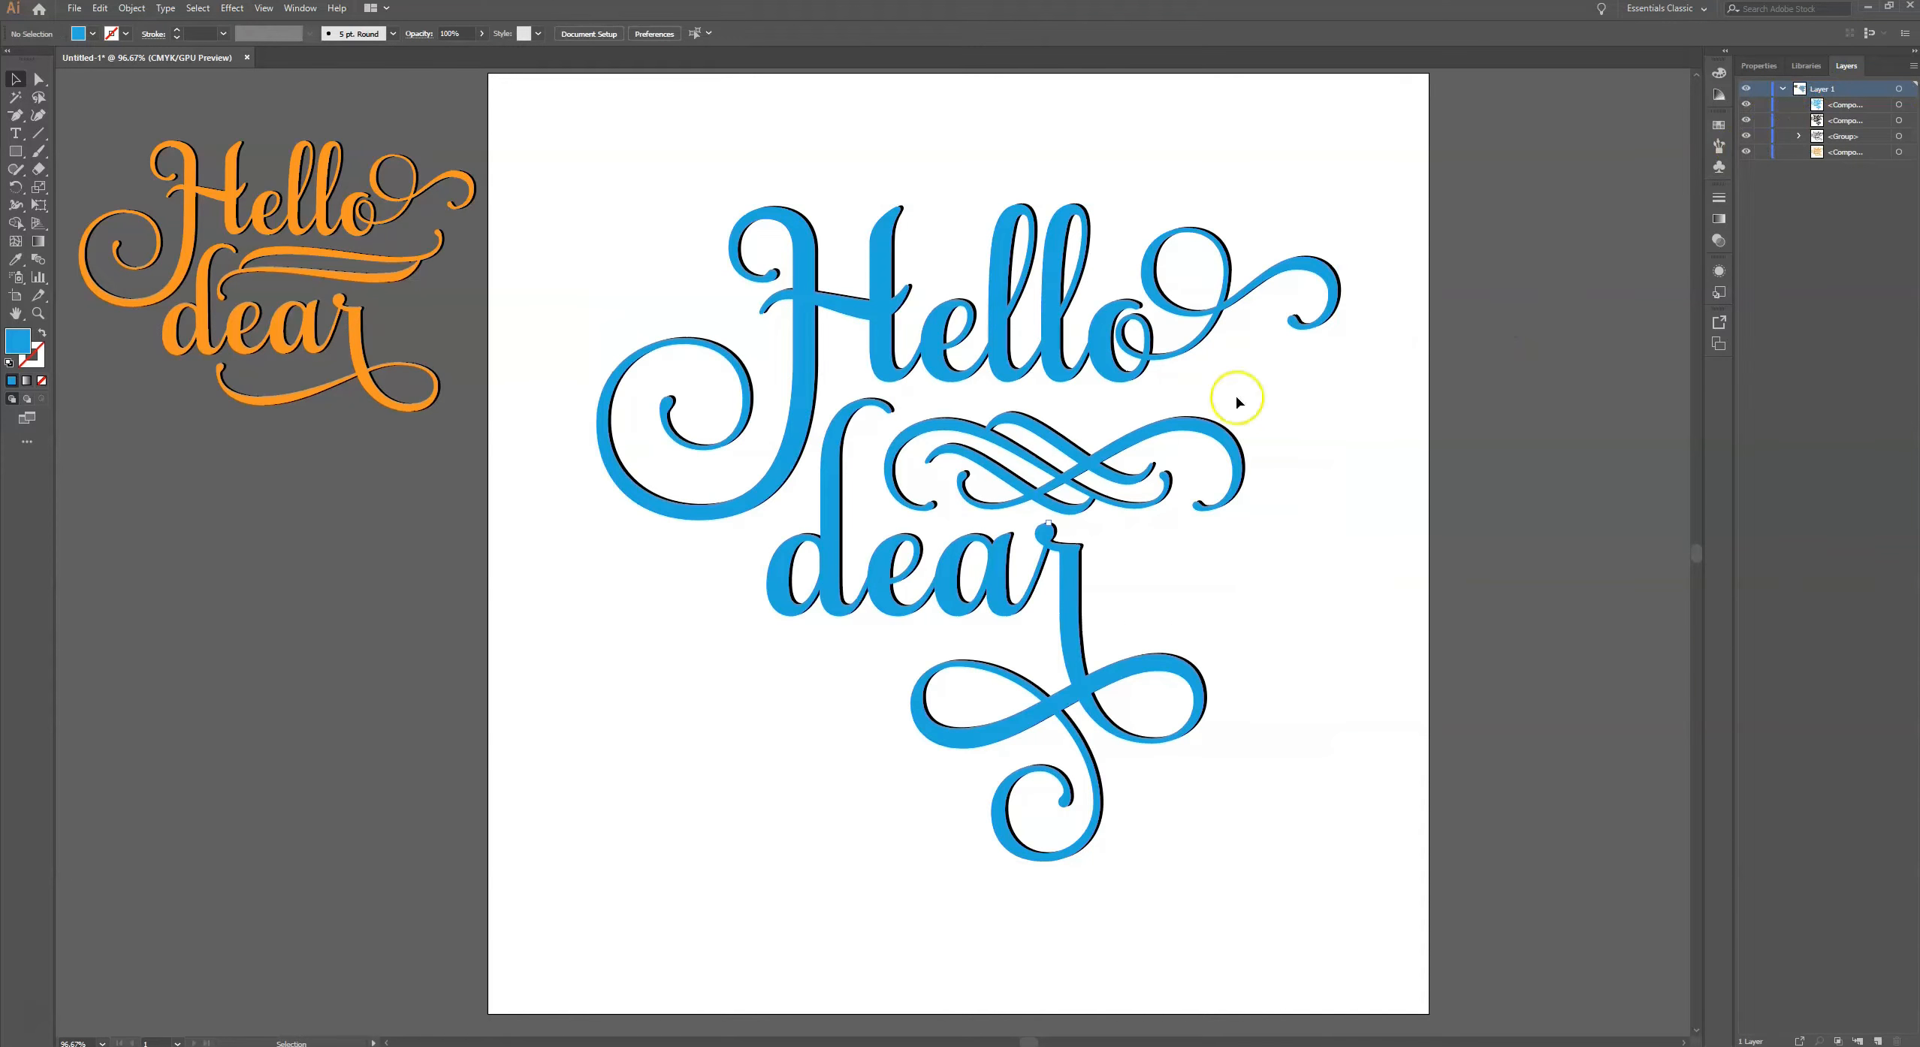
left_click_drag(1114, 343, 915, 534)
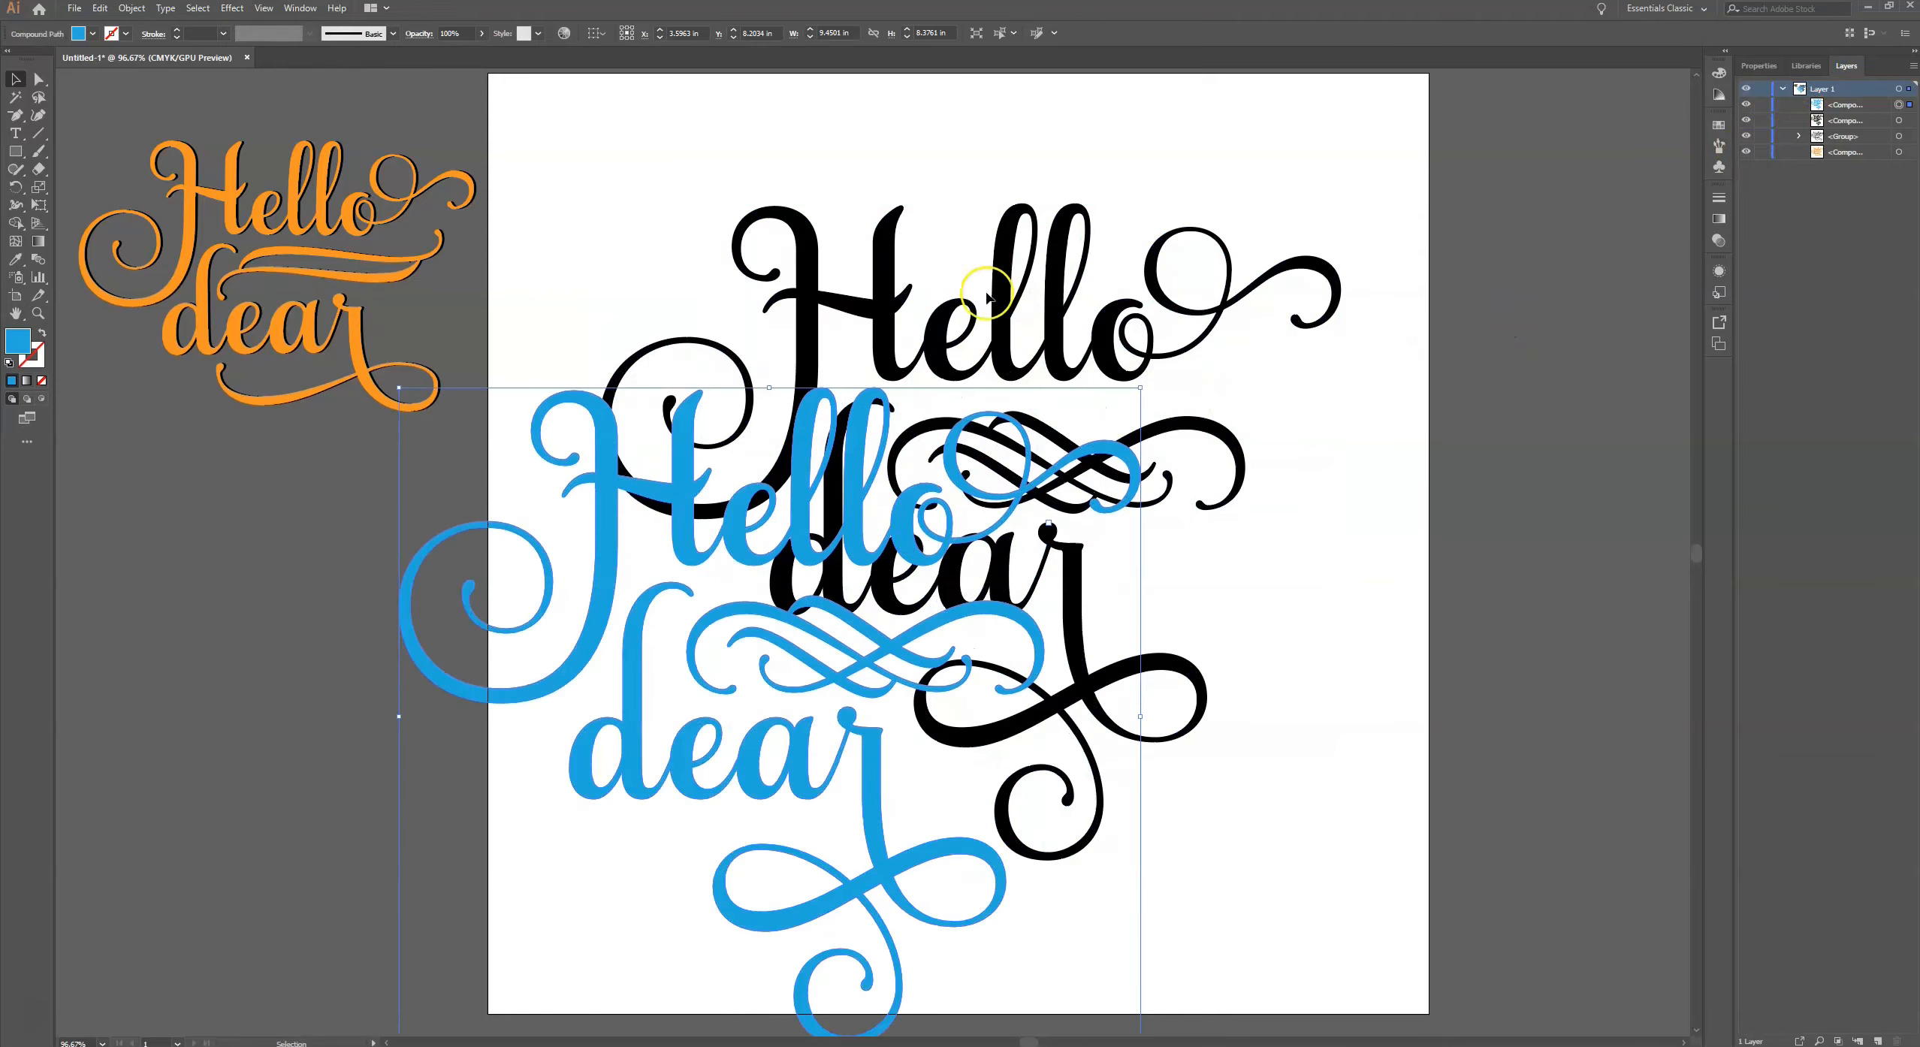
key("ctrl+z")
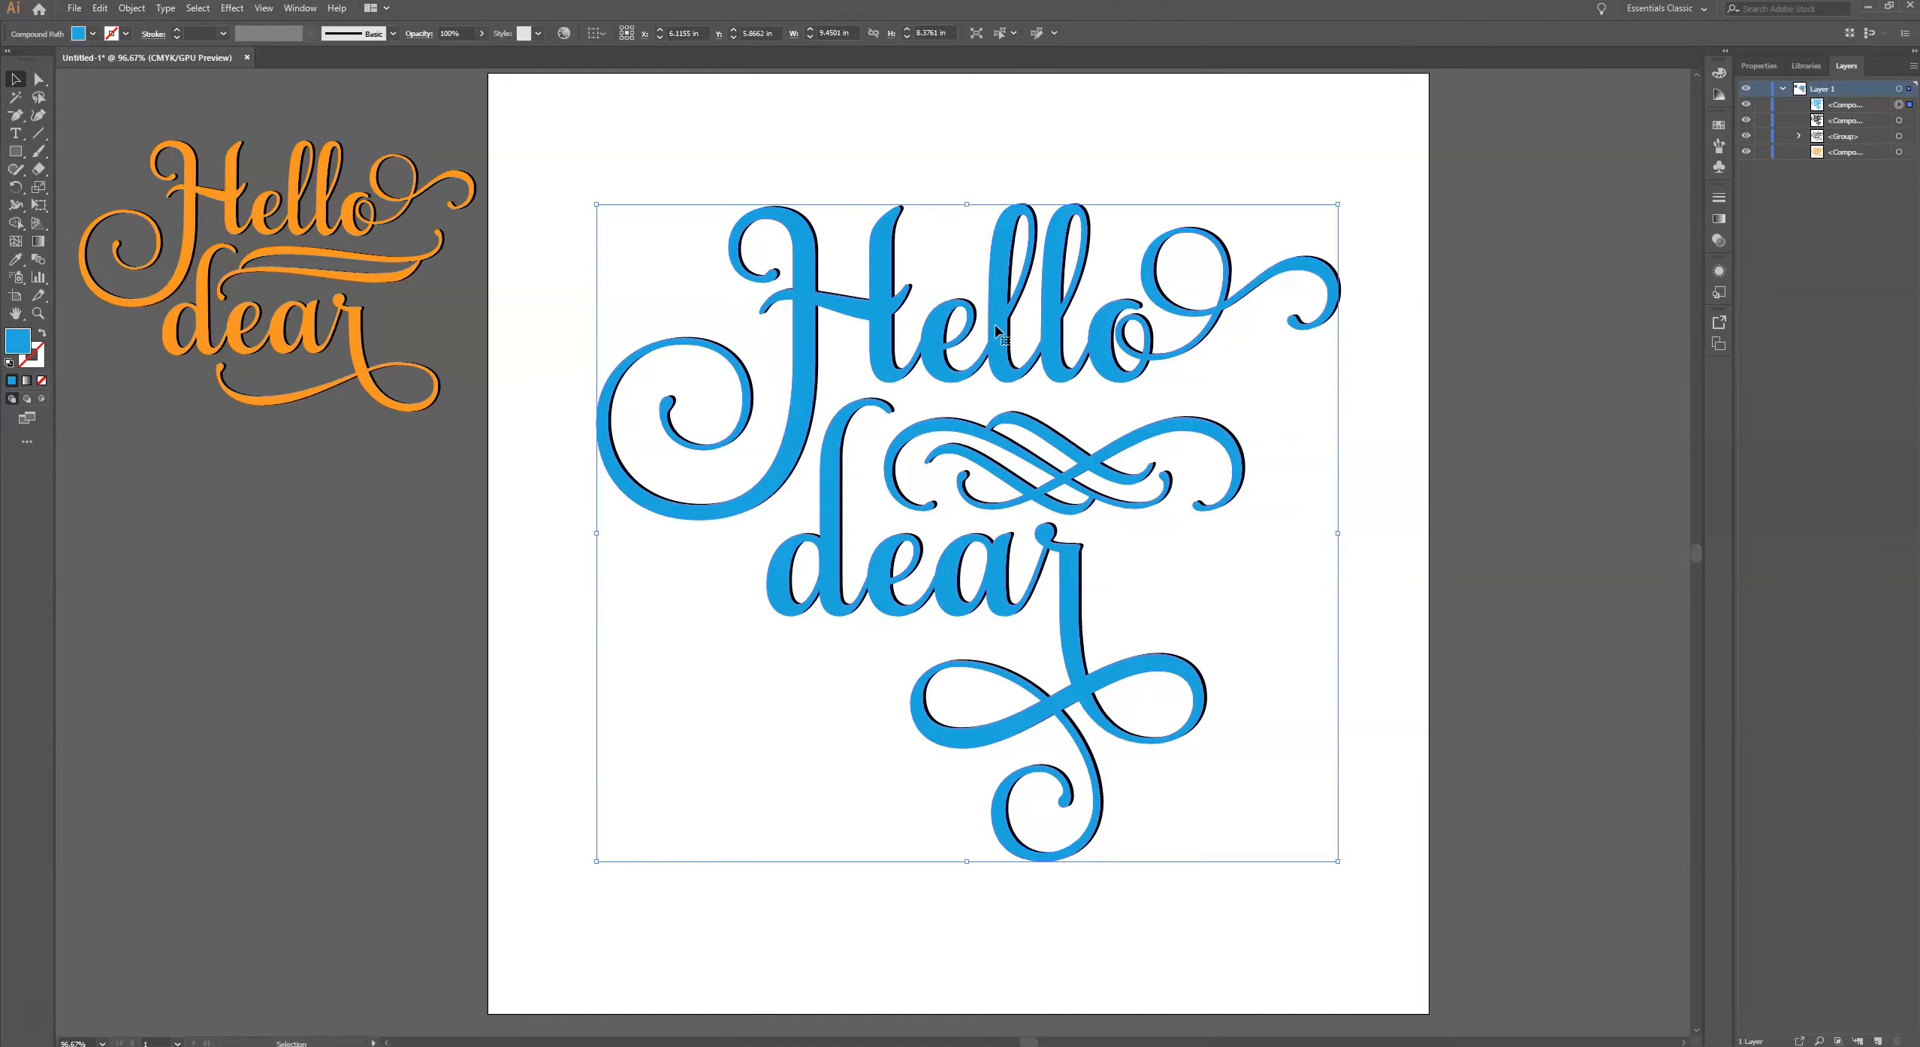
- Paste another blue copy in front and subtract the topmost copy from the black lettering with Minus Front
key("ctrl+f")
left_click(1898, 137, "shift")
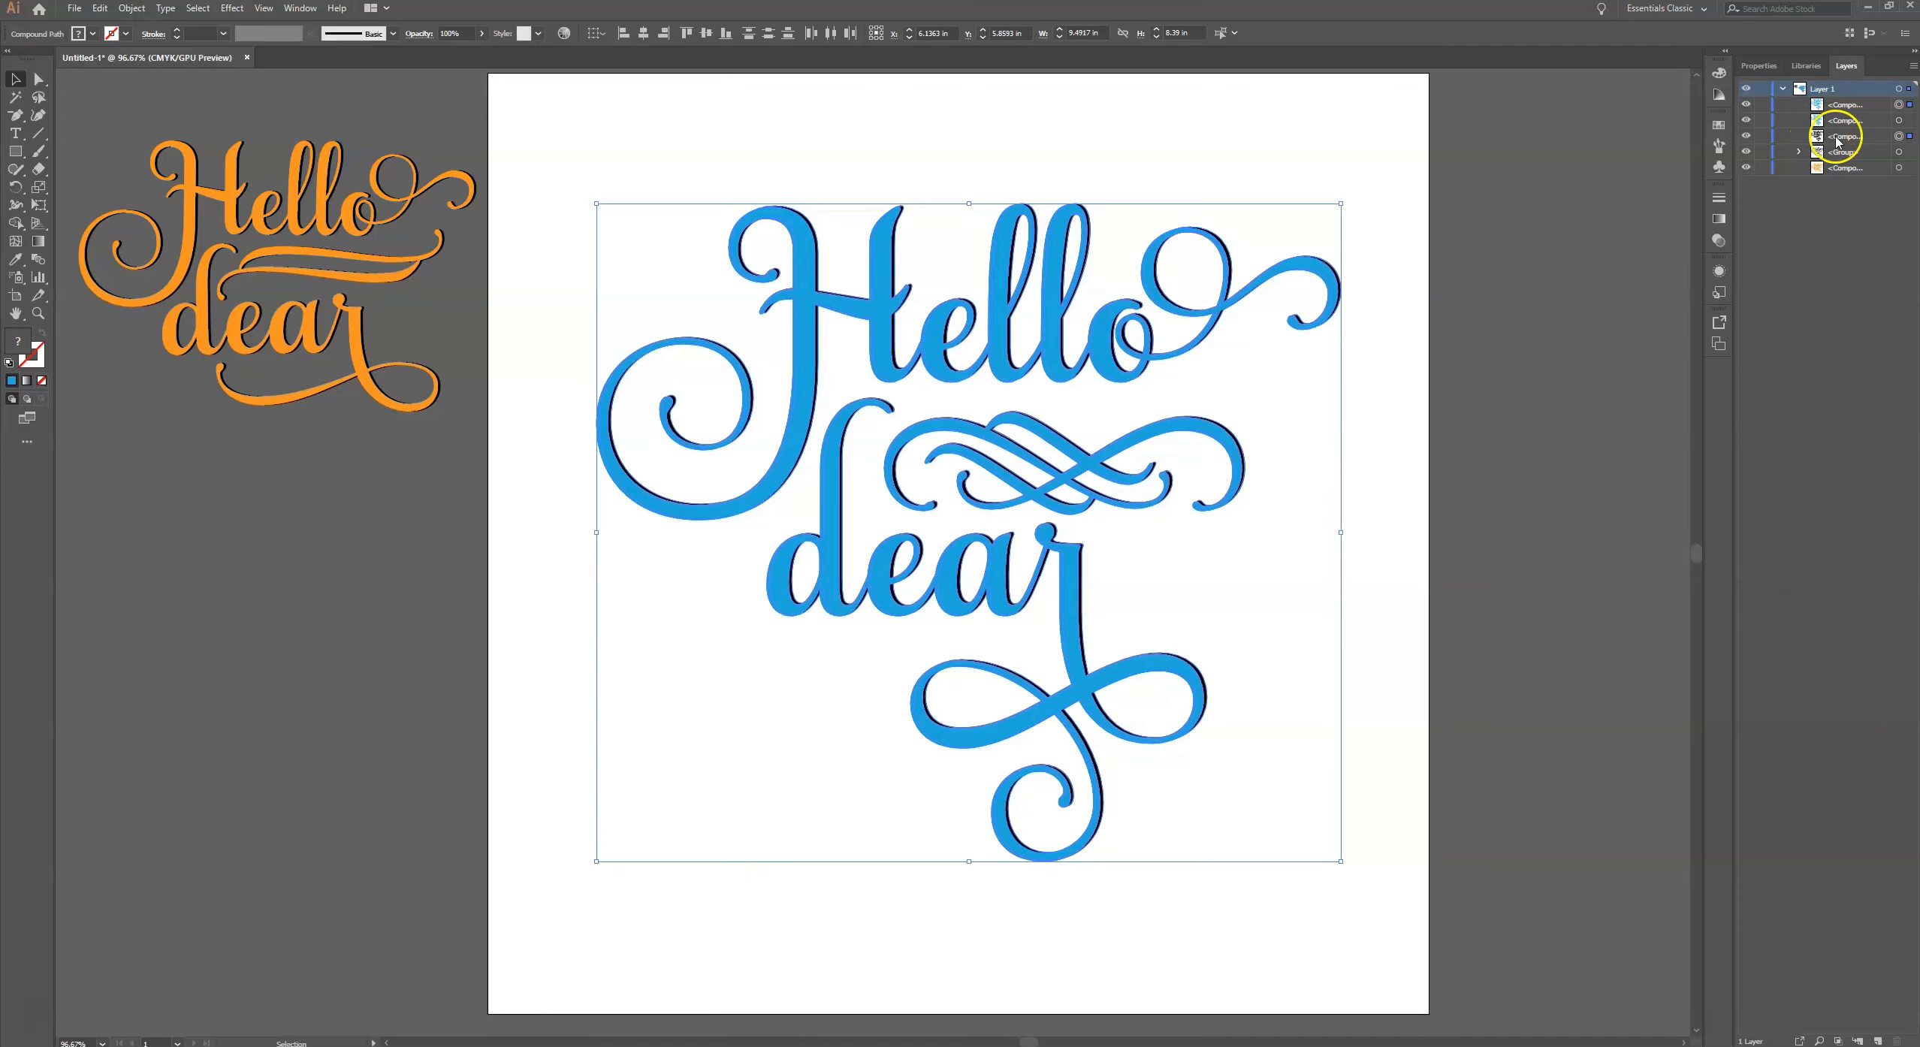
left_click(1754, 69)
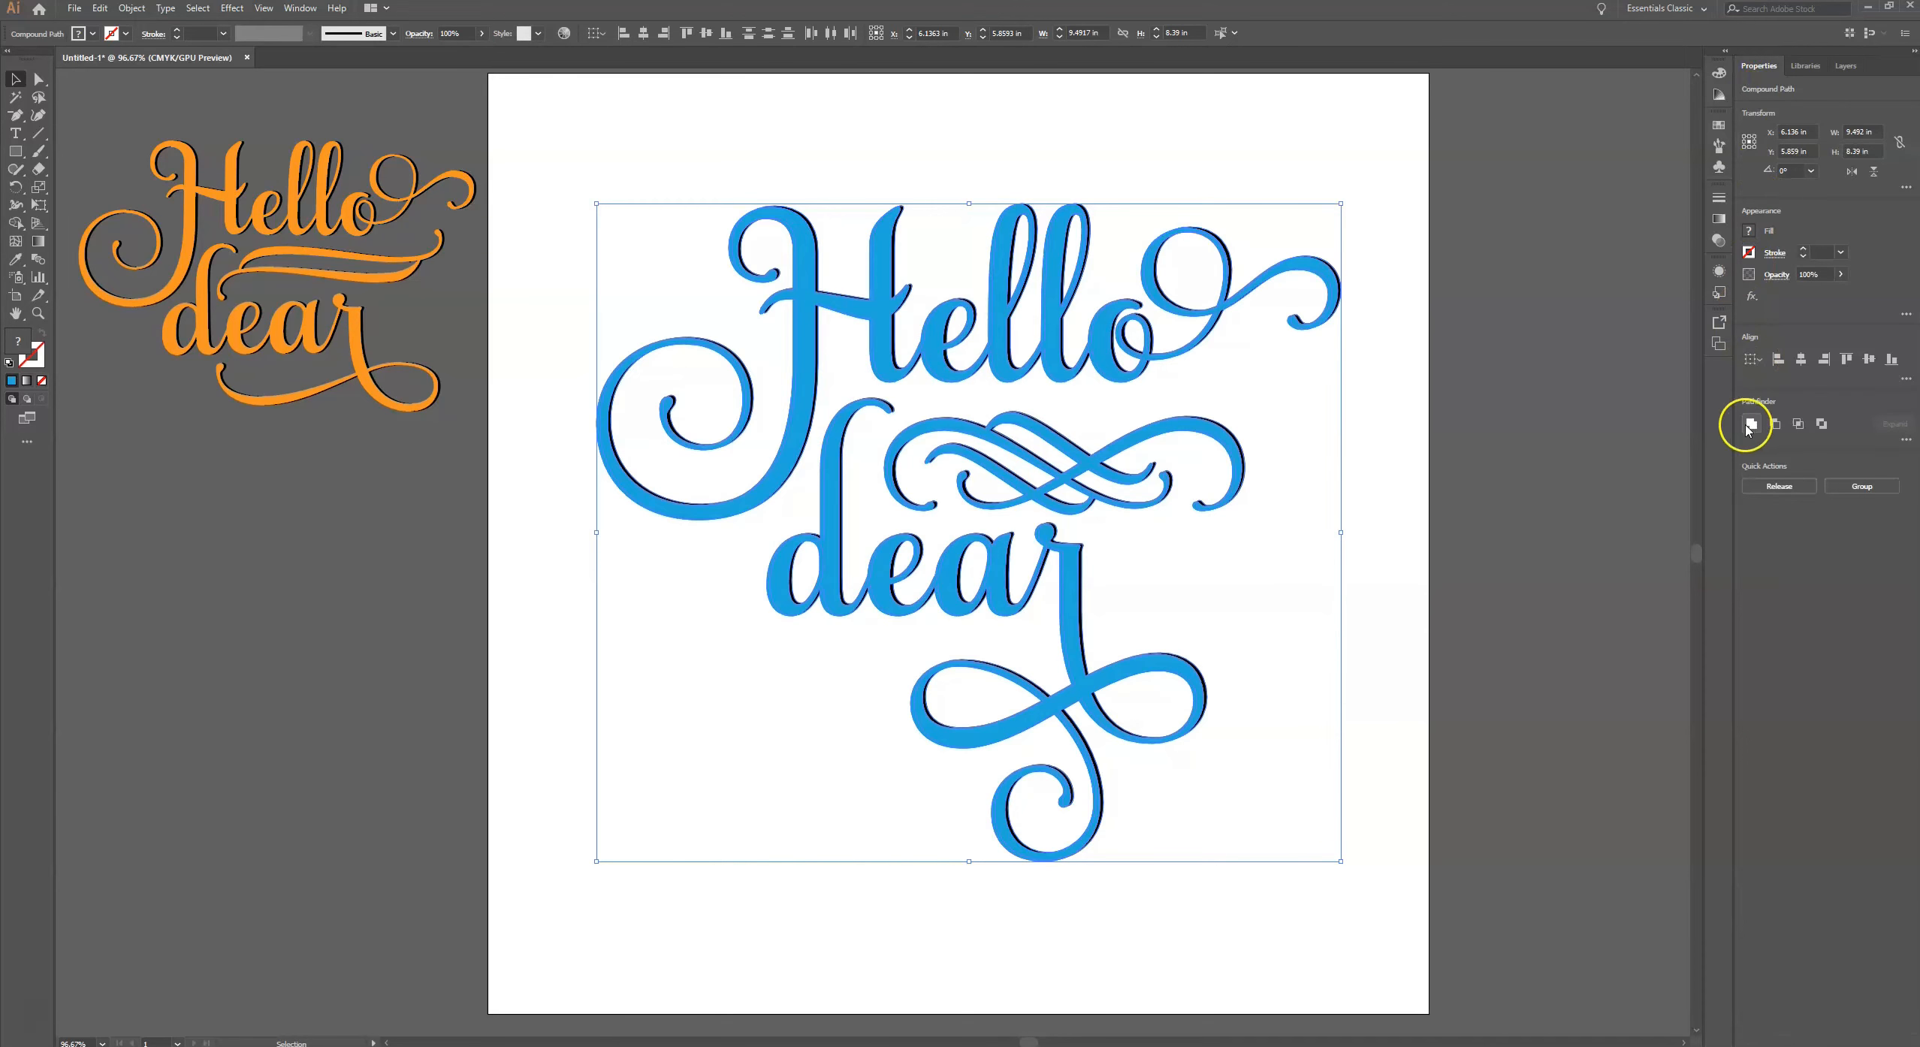
left_click(295, 9)
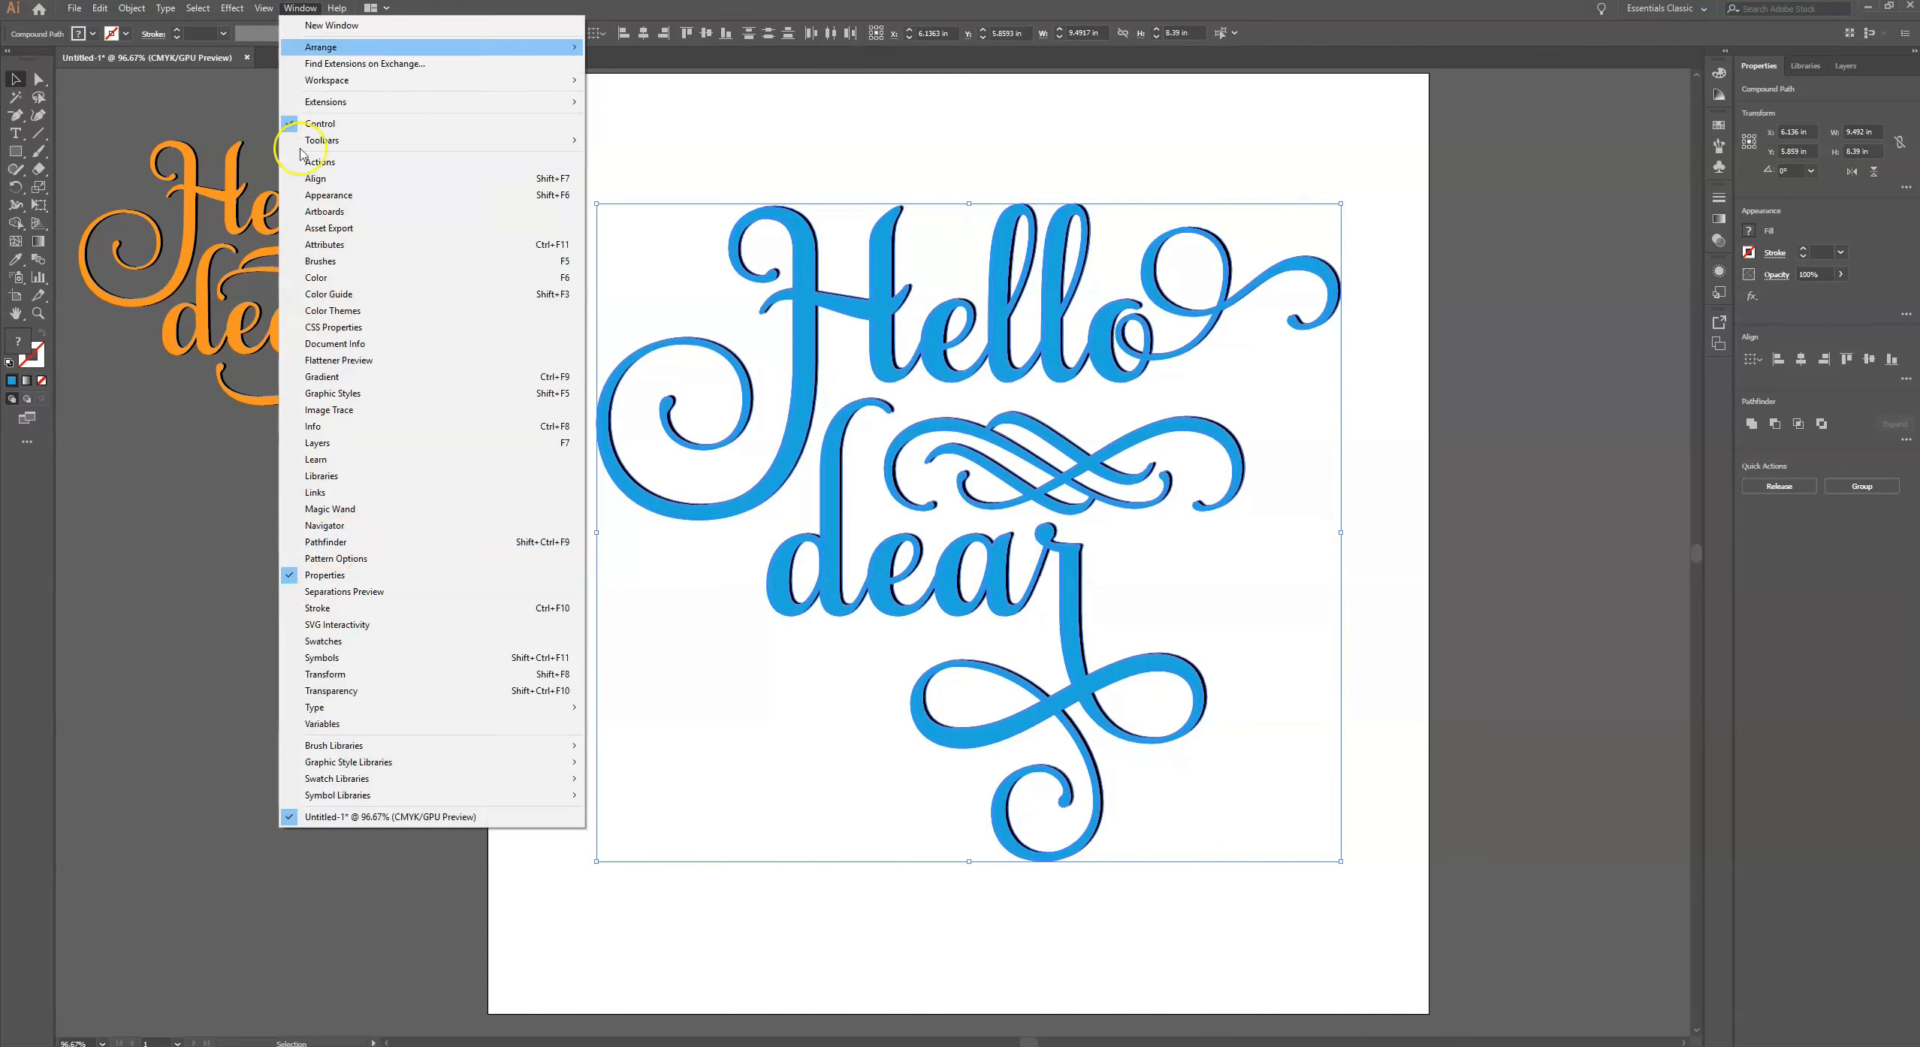
left_click(297, 9)
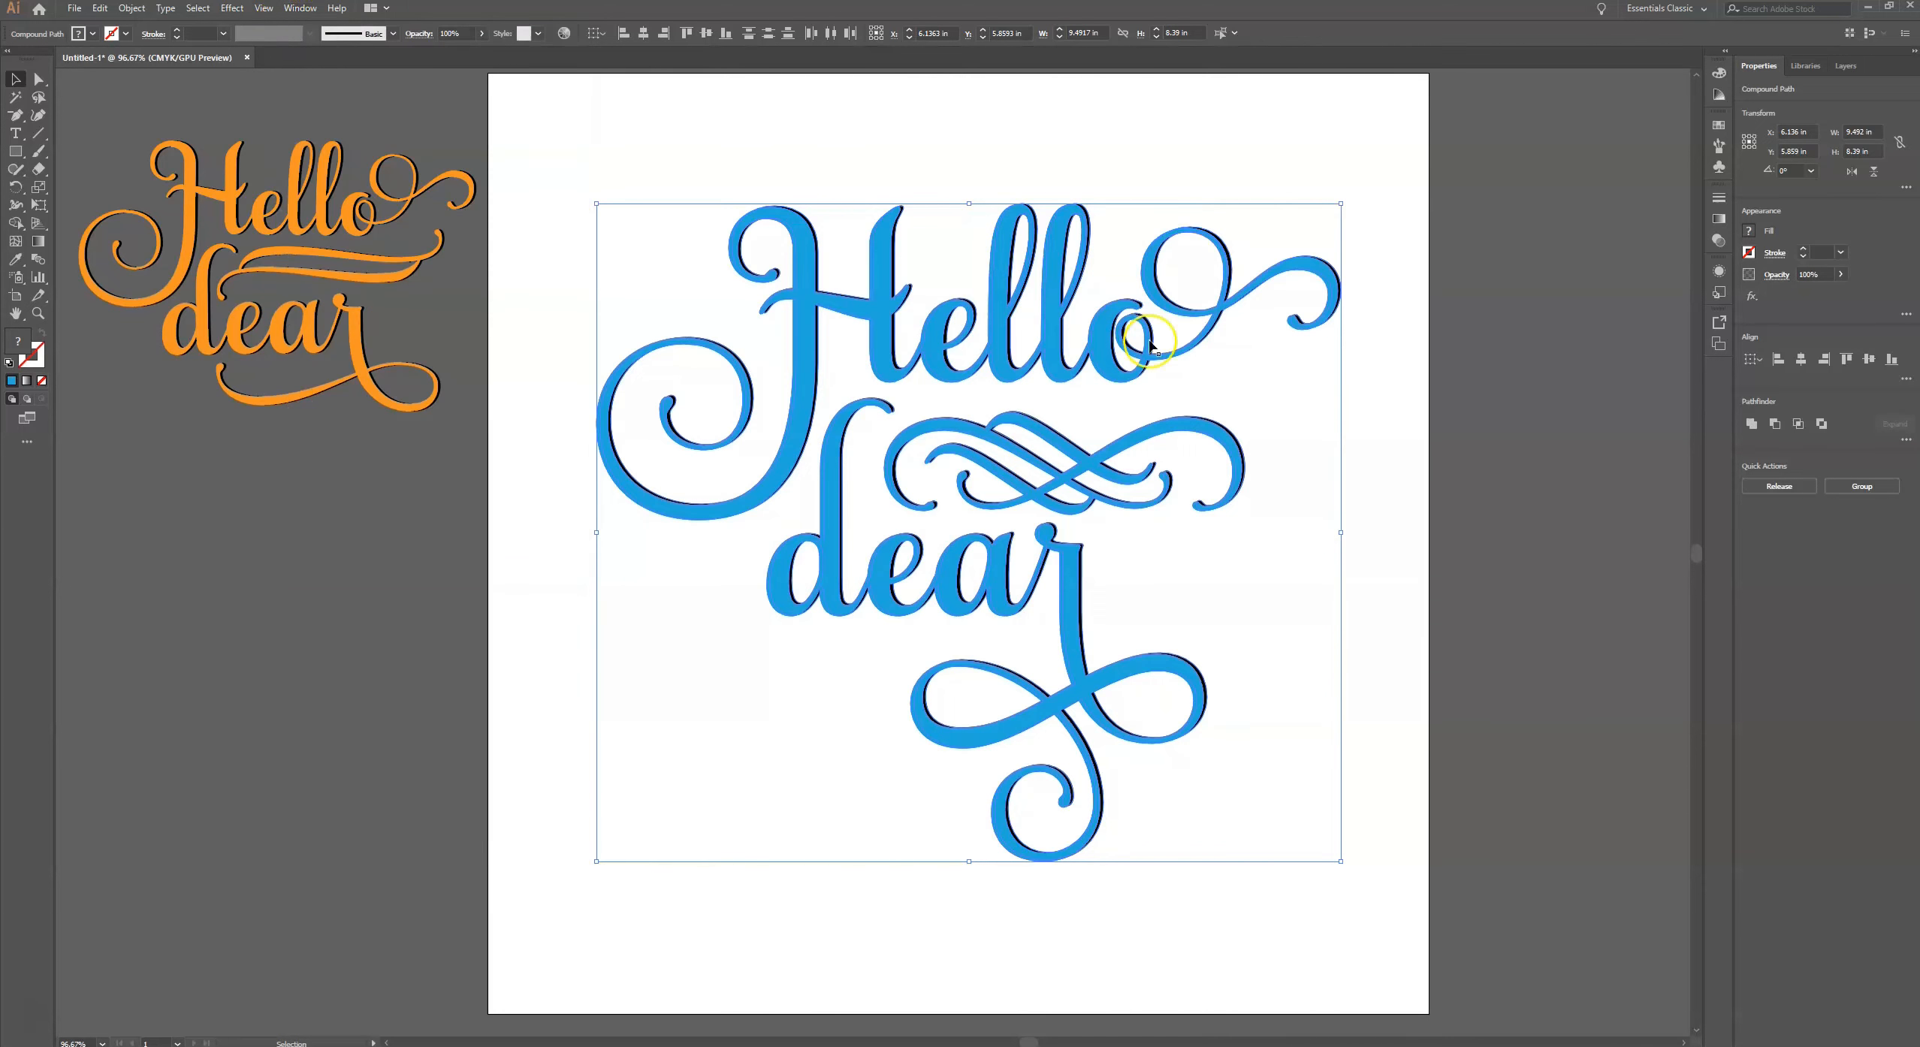
left_click(1774, 425)
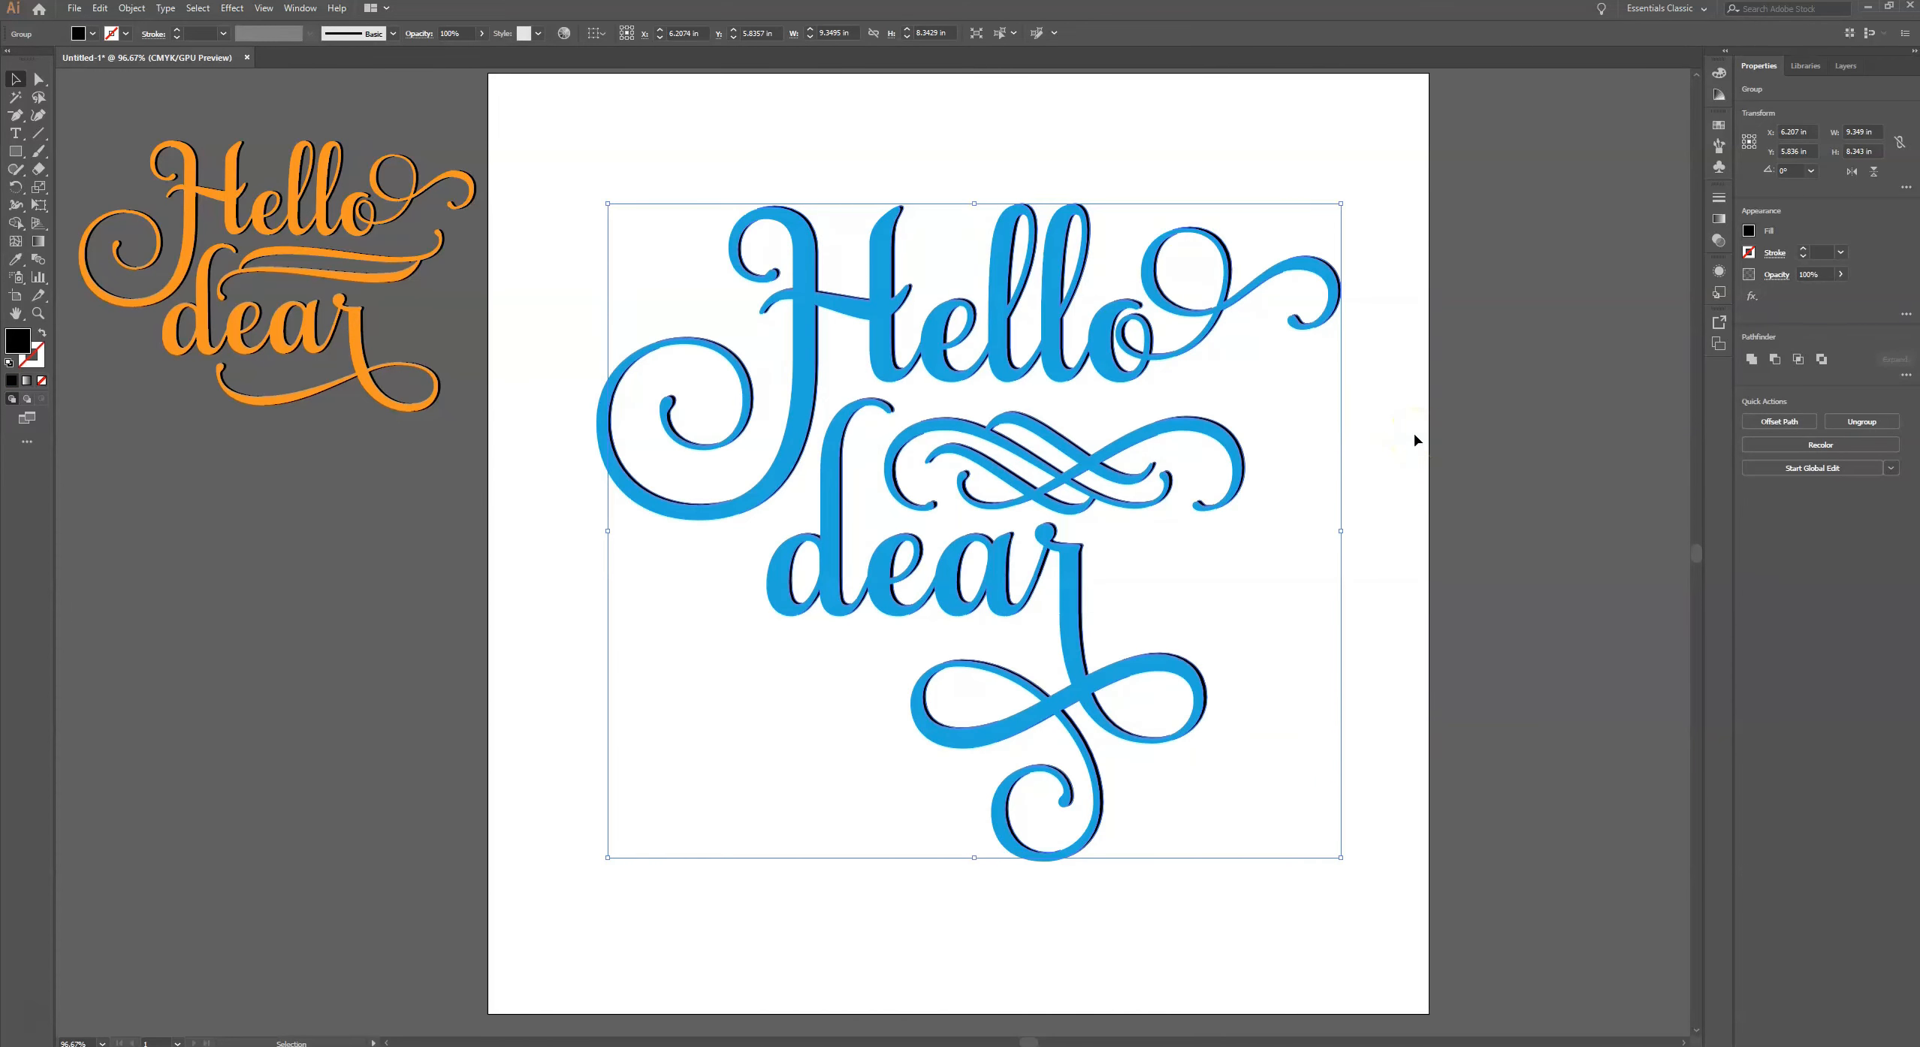
left_click(1414, 440)
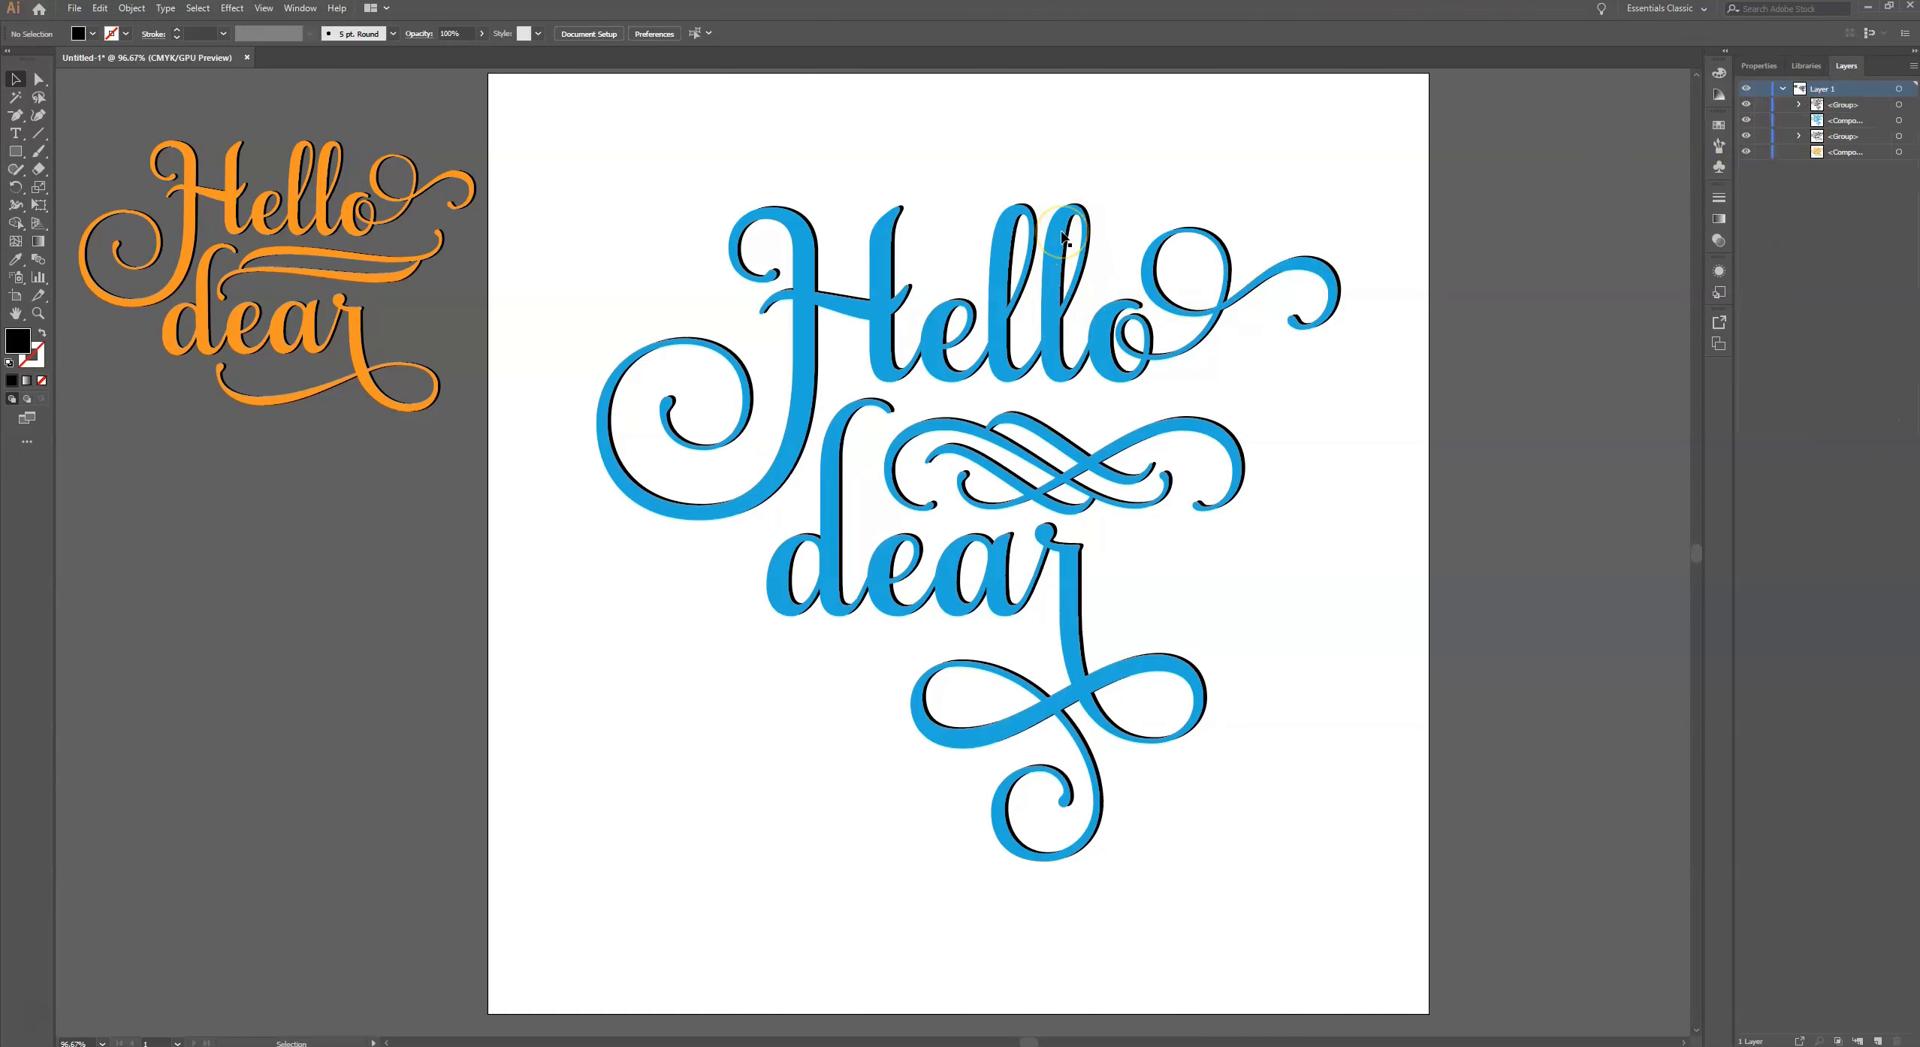
- Try moving the blue lettering aside and making the black shadow group a compound path, then undo both changes
left_click_drag(1063, 237, 991, 356)
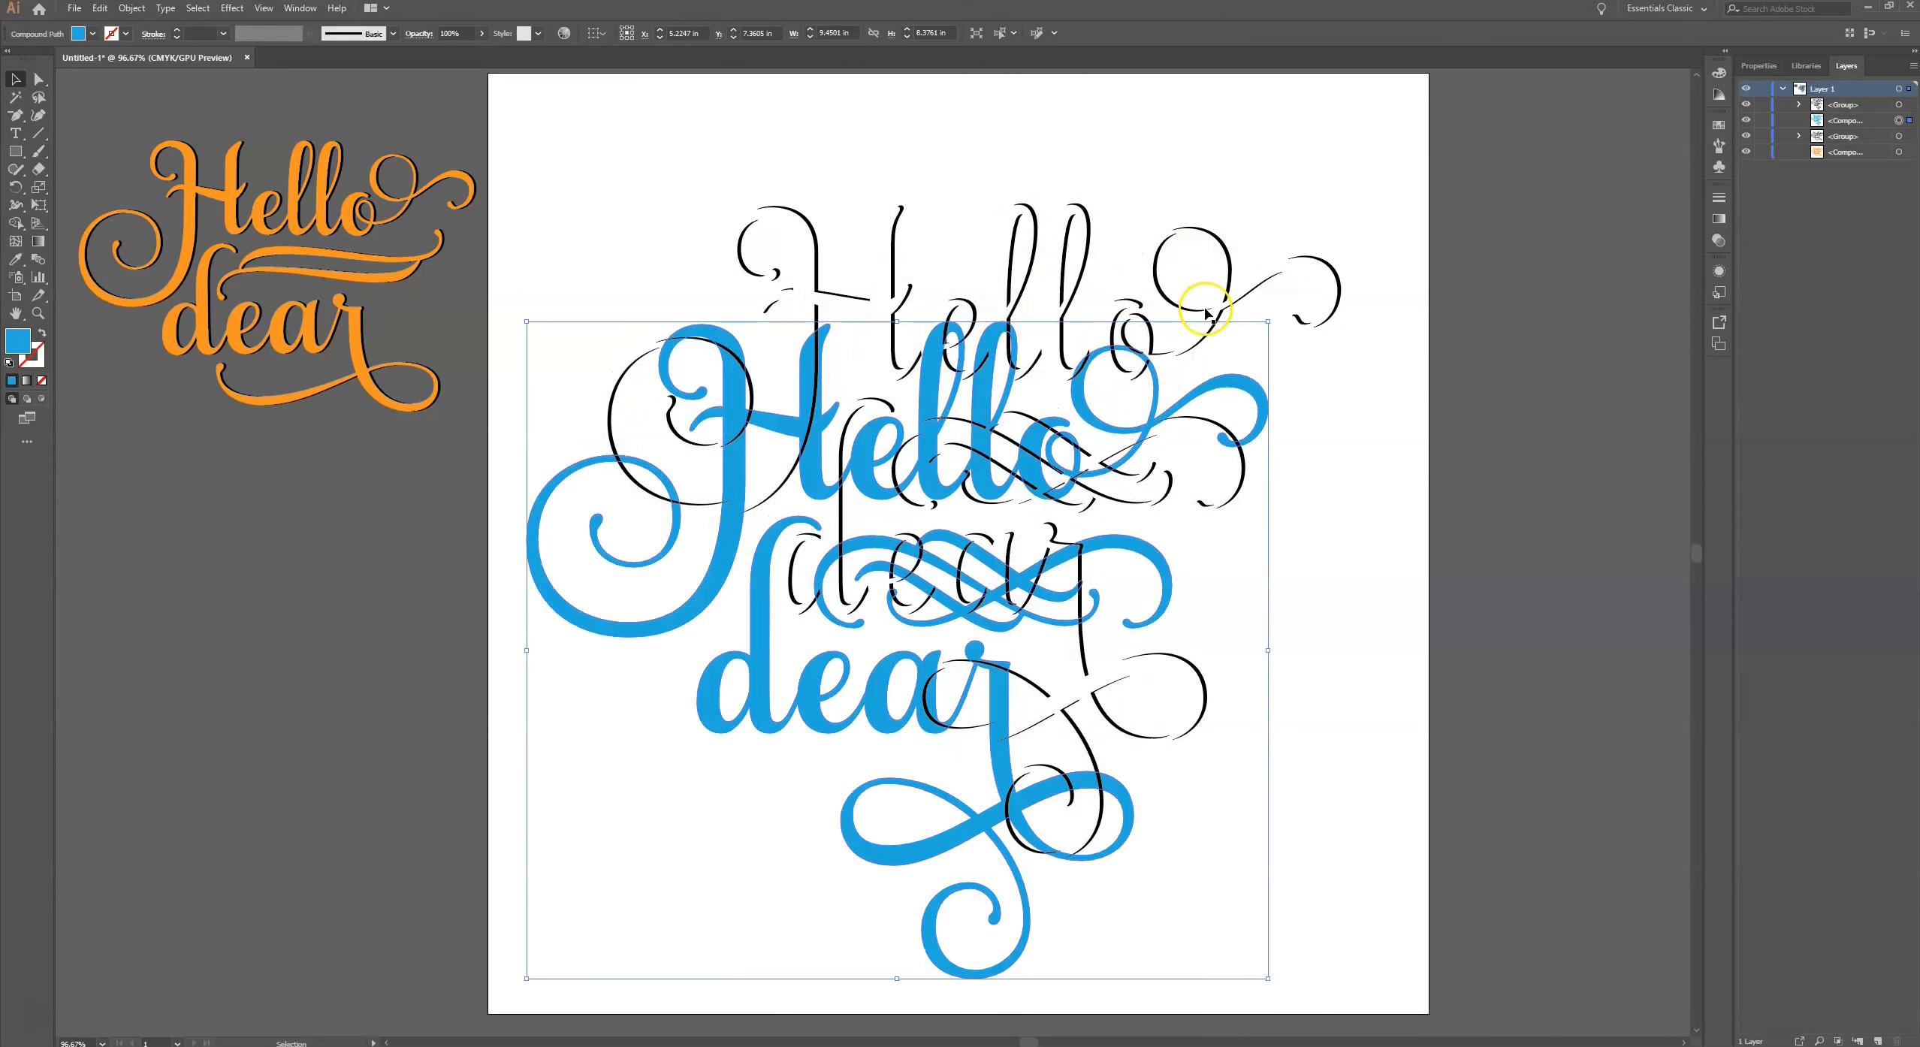
left_click(1169, 242)
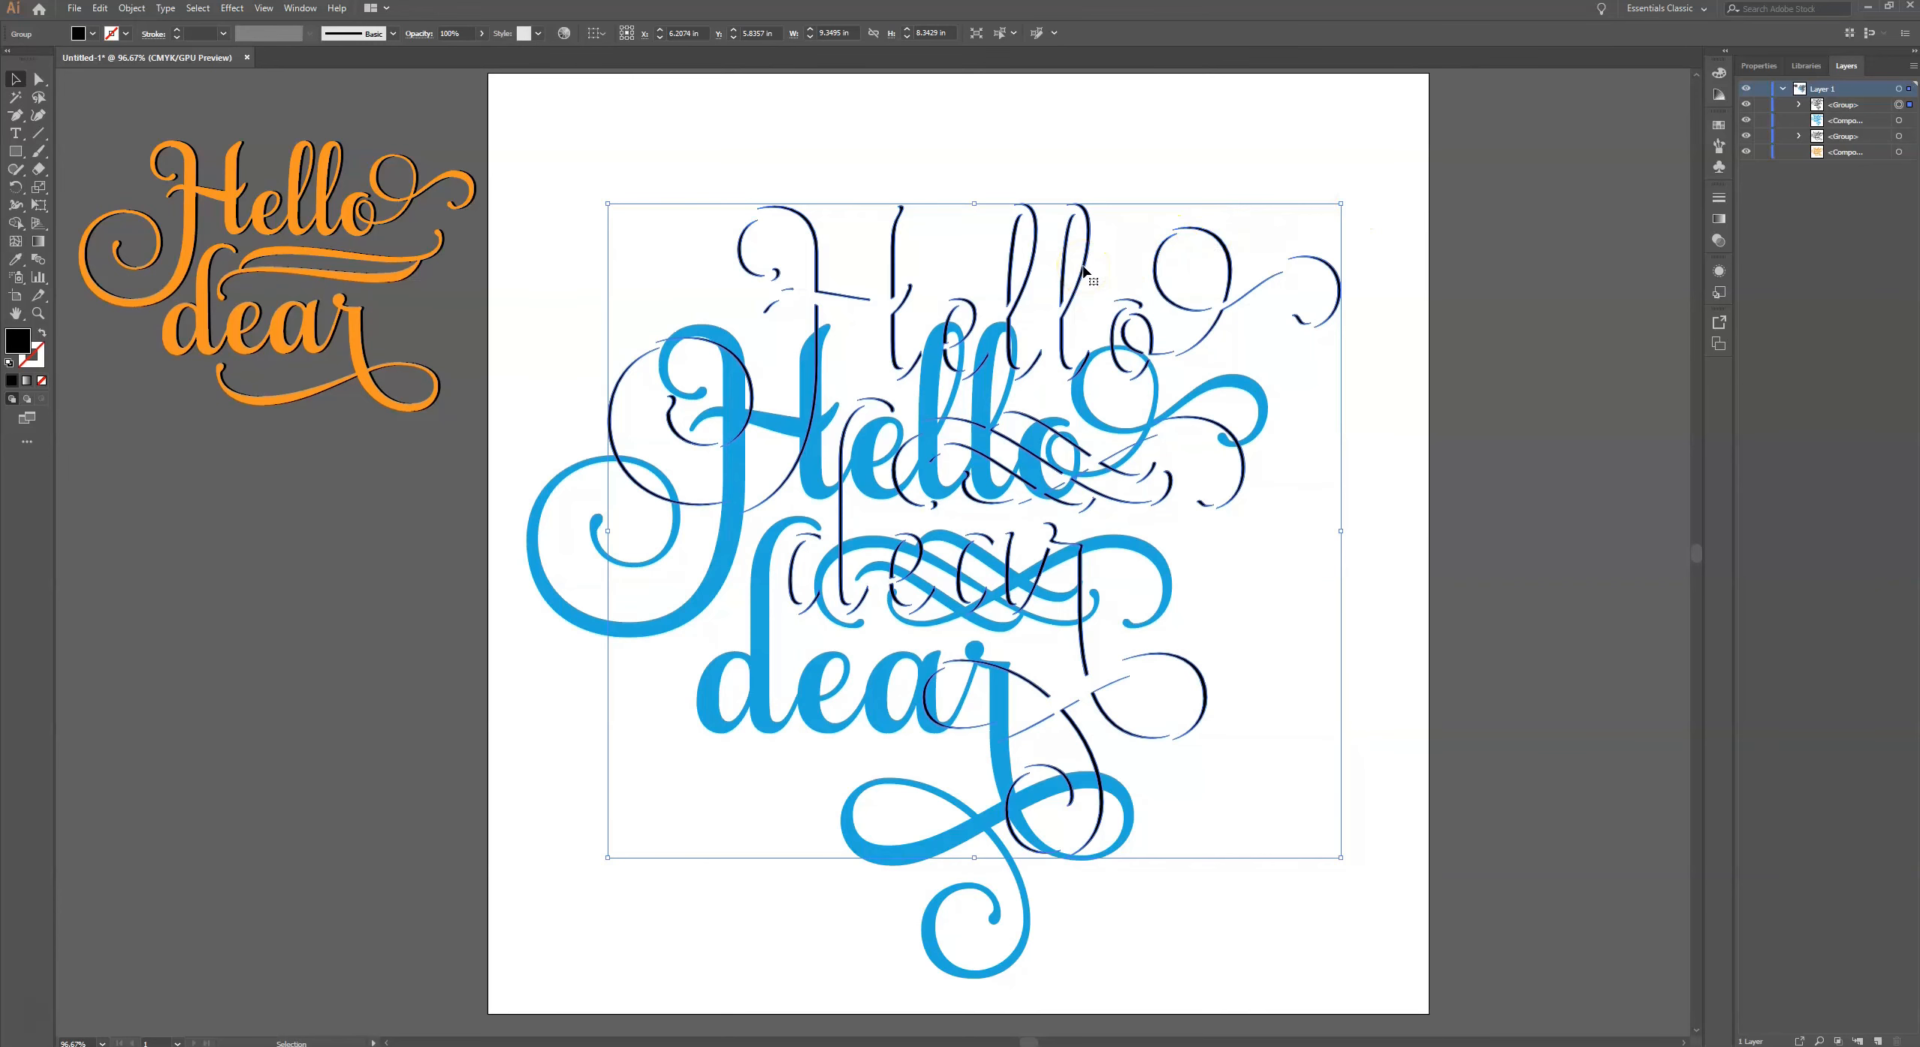
key("ctrl+8")
key("ctrl+z")
key("ctrl+z")
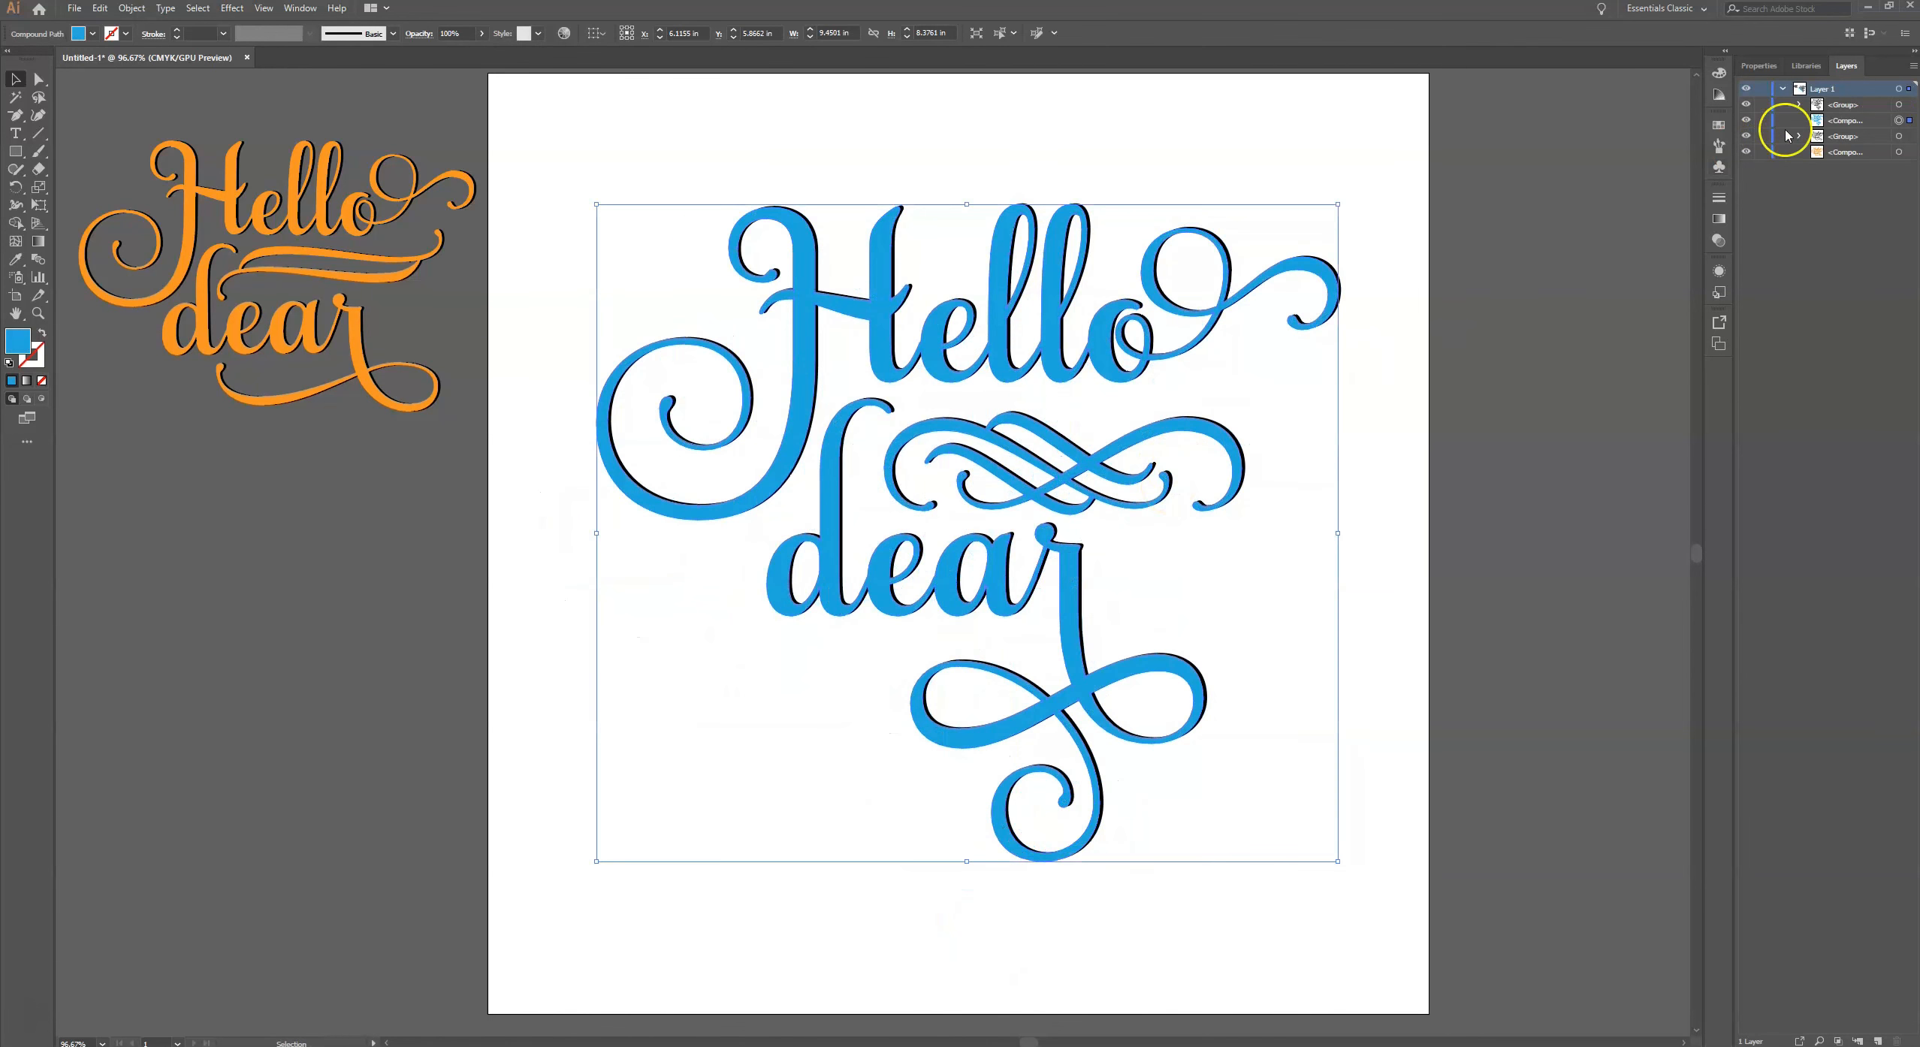
- Select the black shadow group in the layer list and convert it to a compound path
left_click(1899, 106)
left_click(1896, 110)
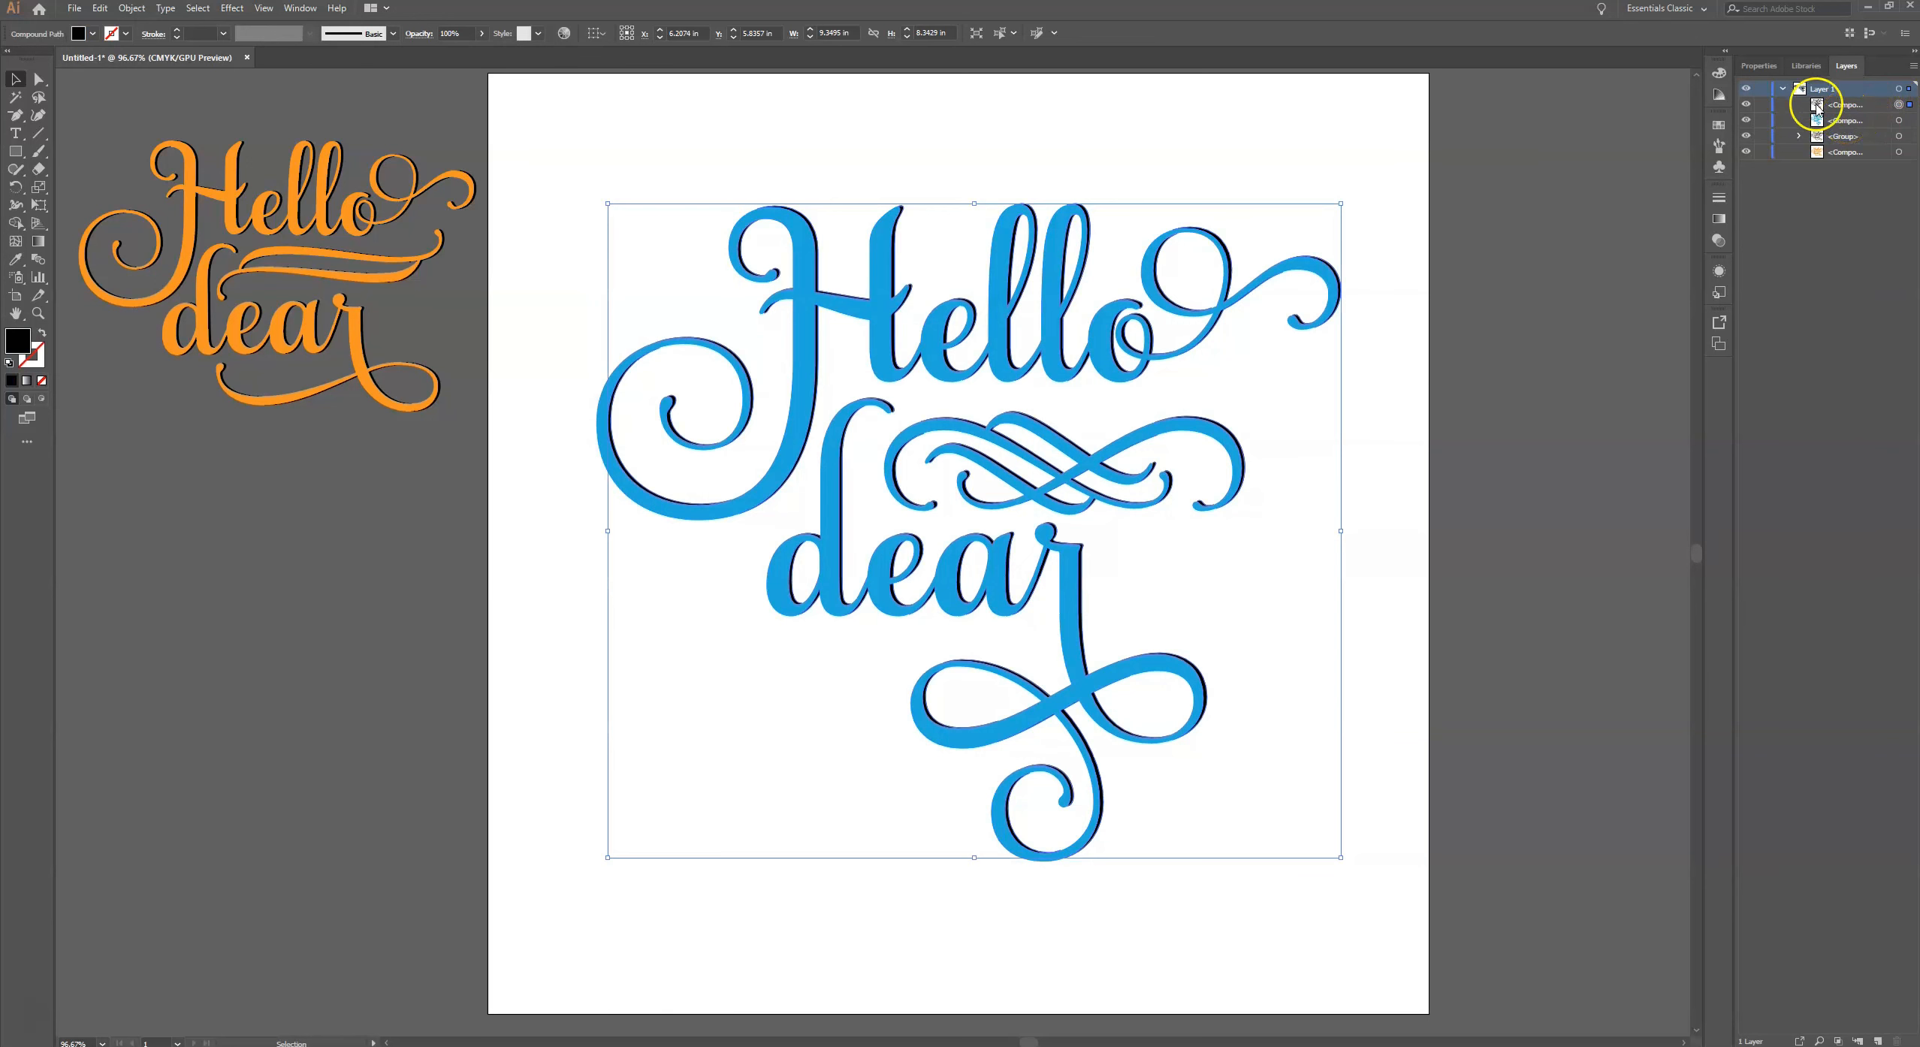
left_click(1273, 159)
- Scale the blue lettering and its shadow to about 6.3 by 5.6 in and place them below the orange design on the artboard
left_click_drag(625, 180, 1024, 581)
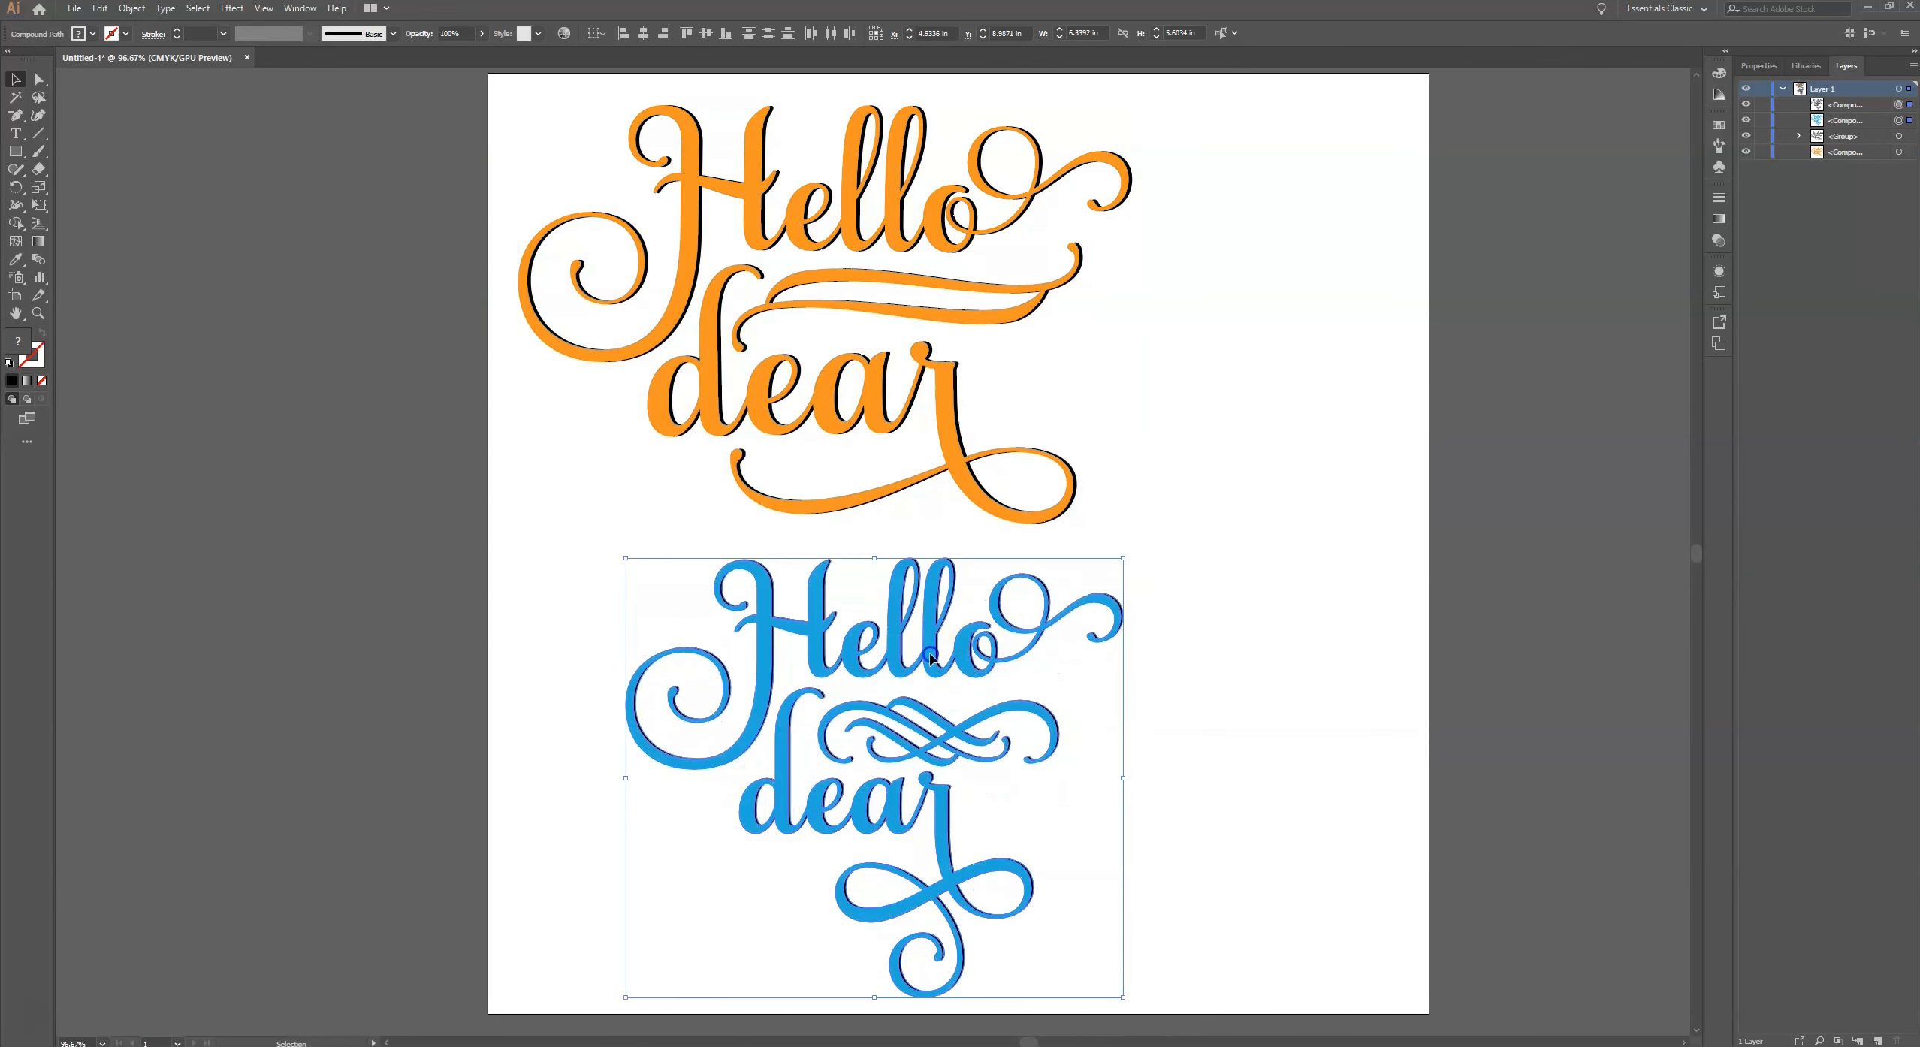
left_click_drag(917, 646, 864, 626)
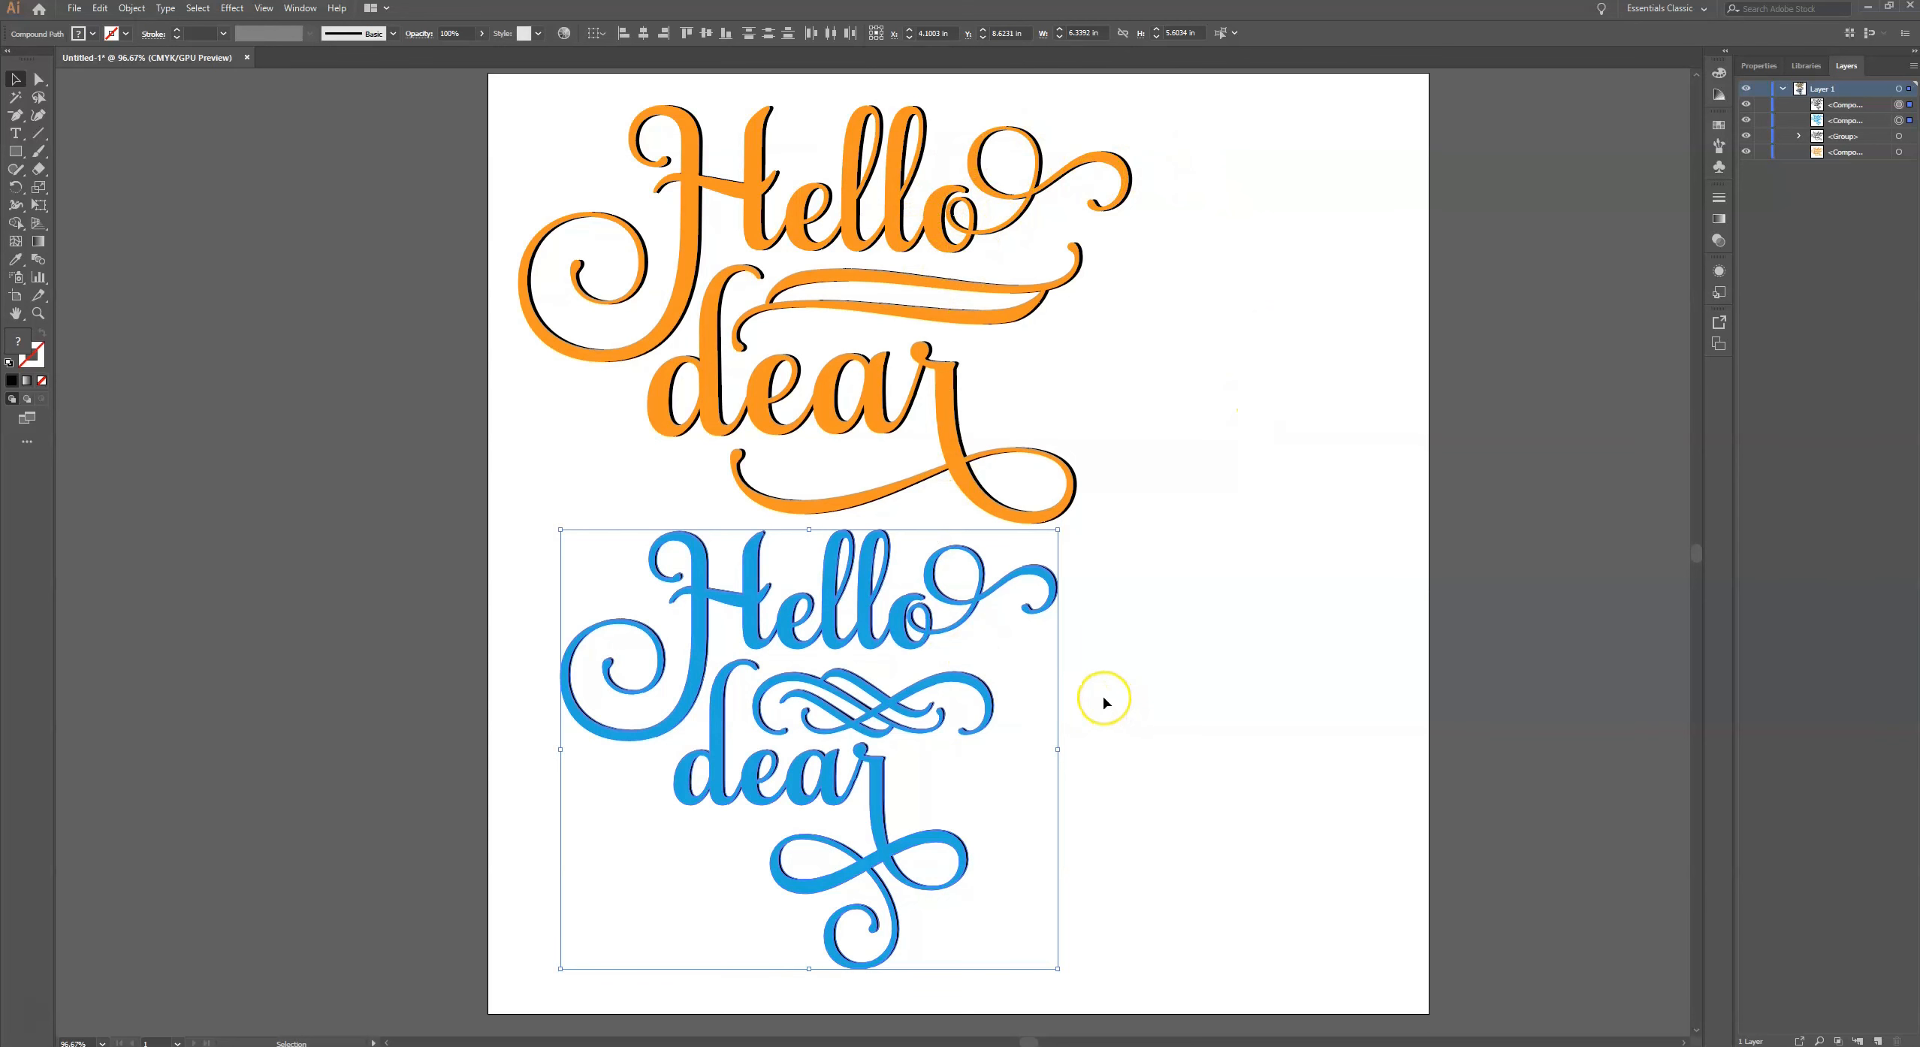
left_click(1183, 675)
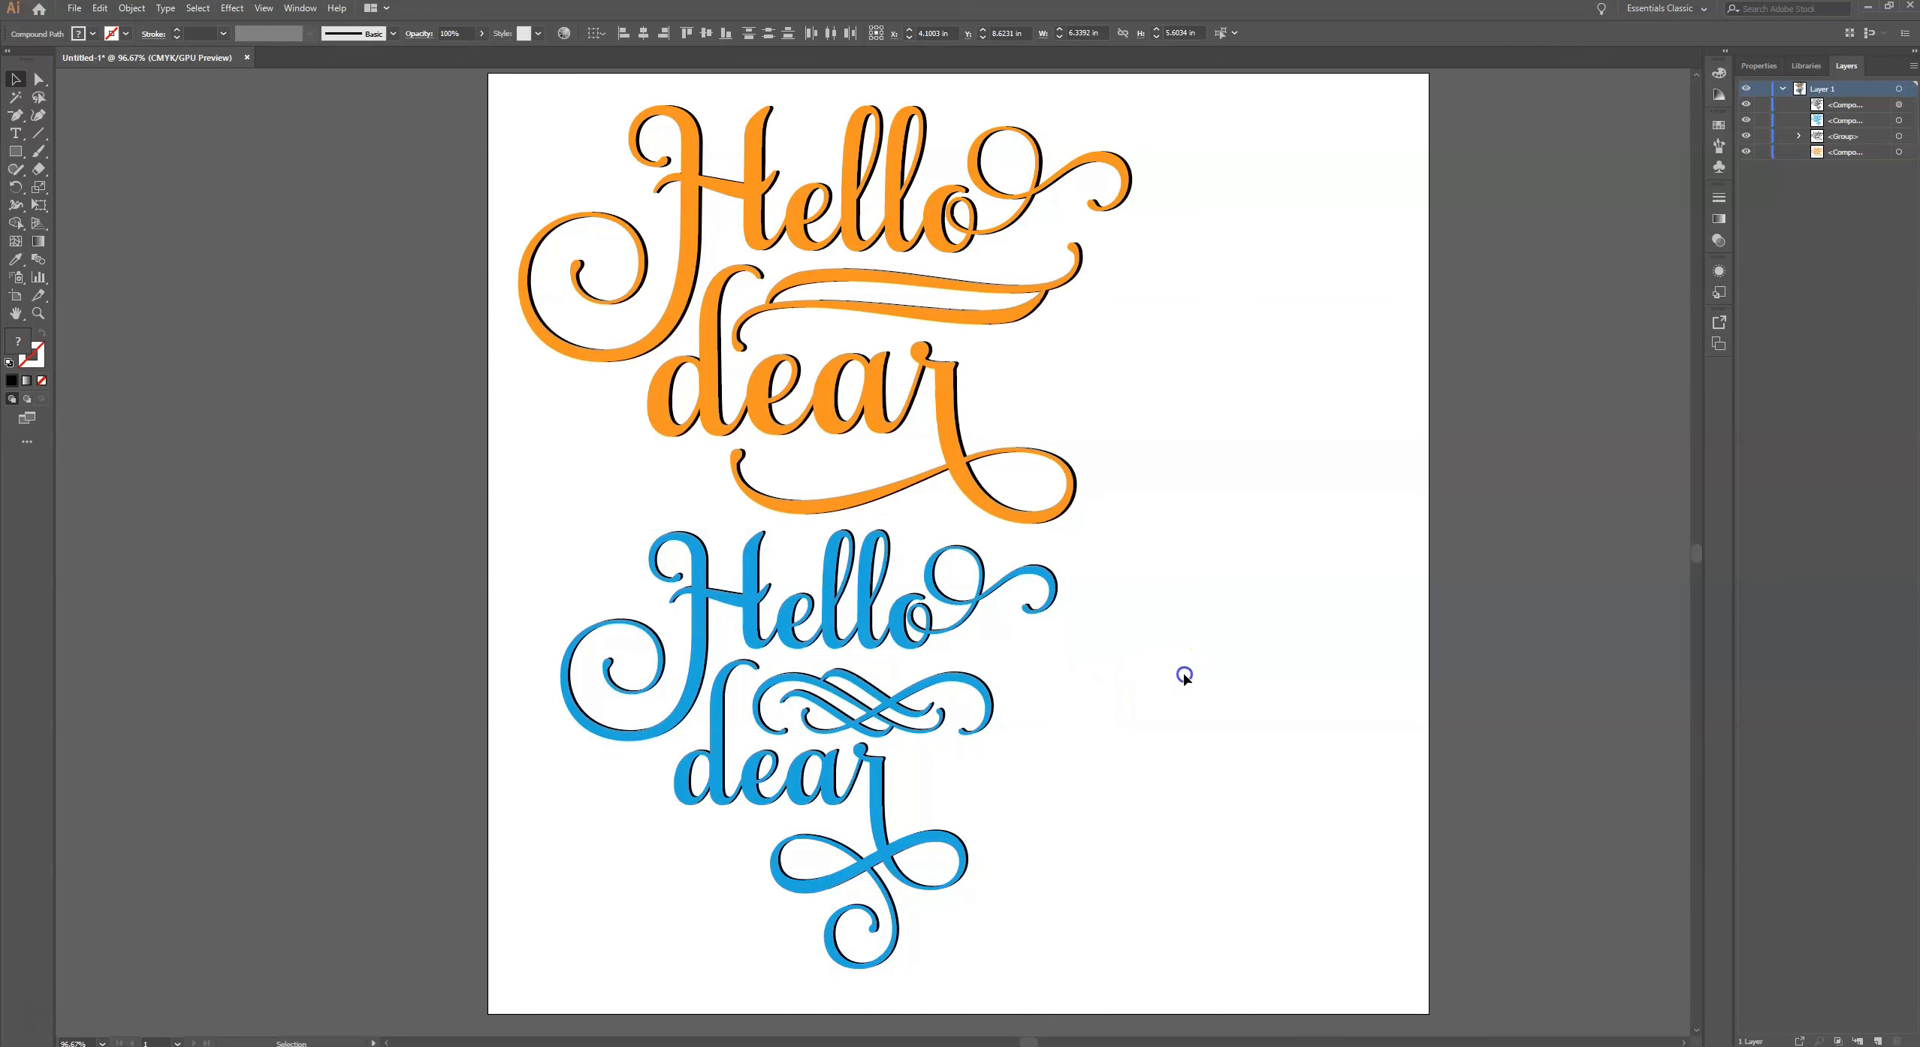